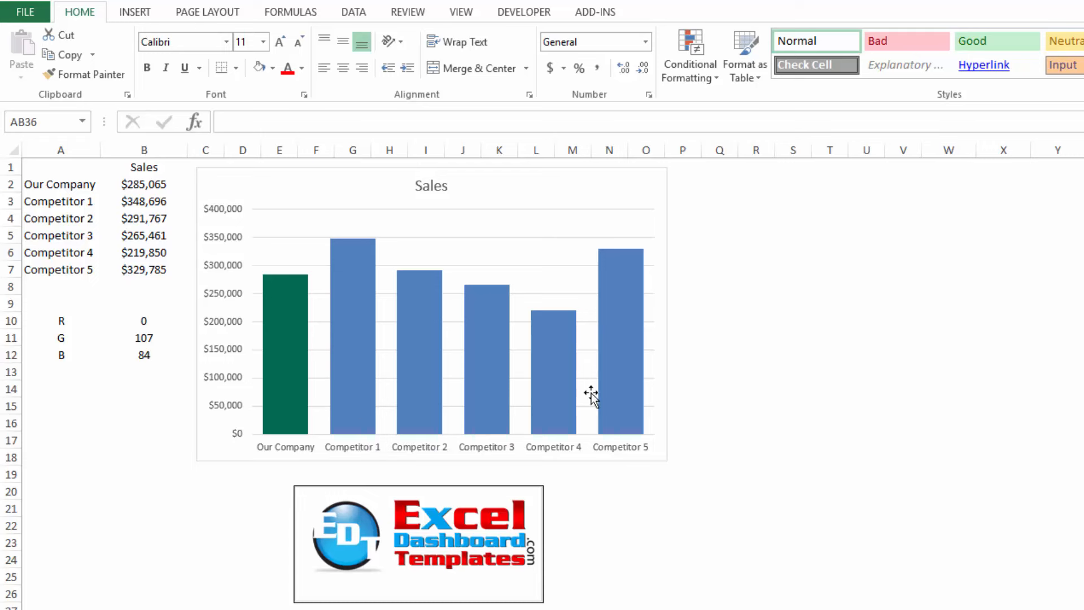
mouse_move(287, 388)
left_click(85, 342)
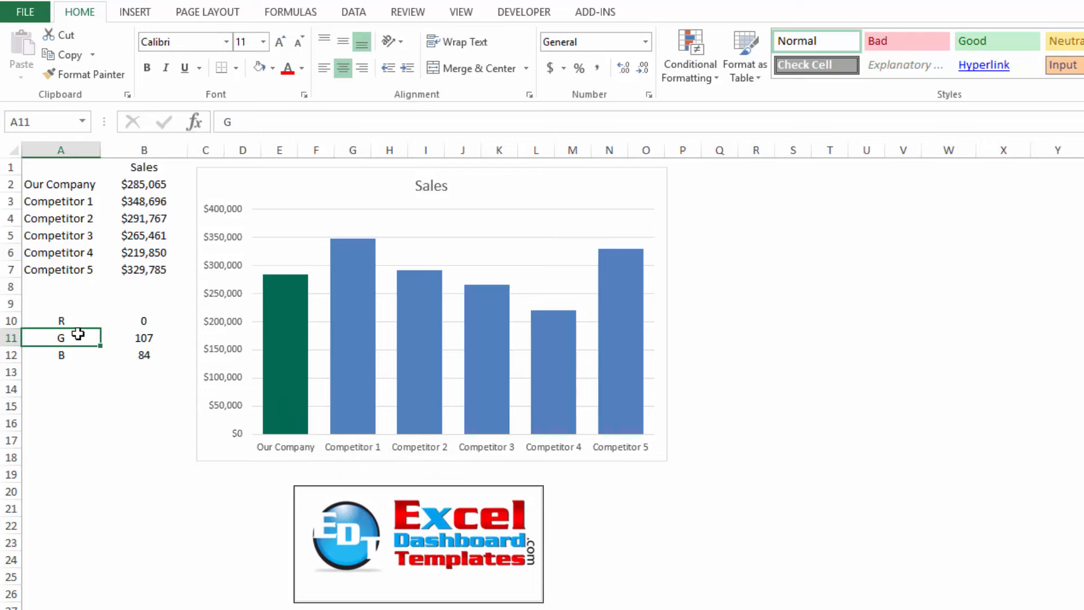
left_click(65, 320)
left_click_drag(66, 320, 145, 355)
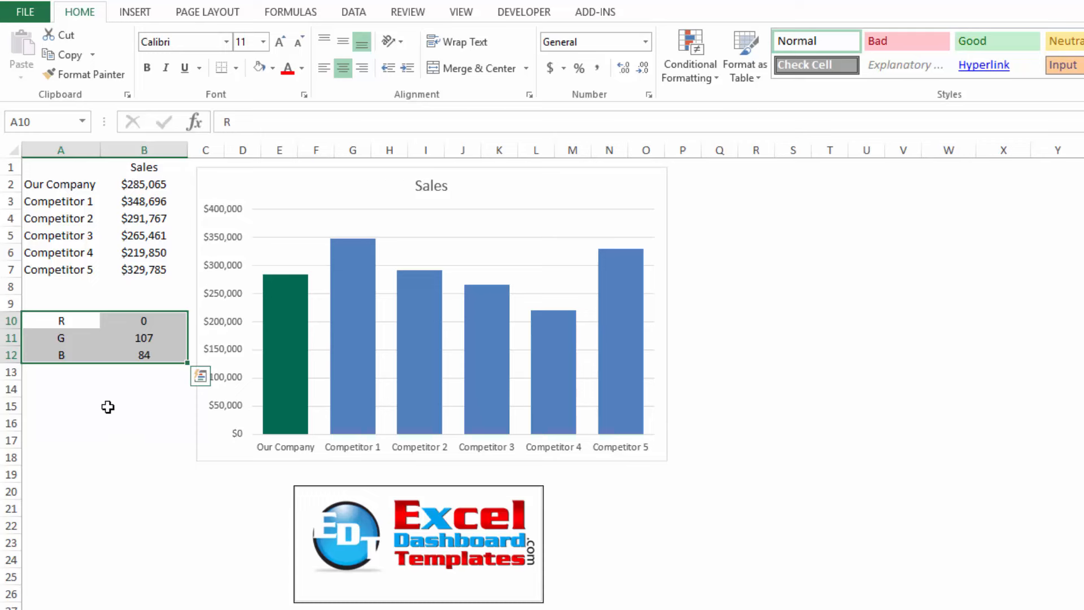
left_click(75, 325)
left_click_drag(77, 324, 127, 356)
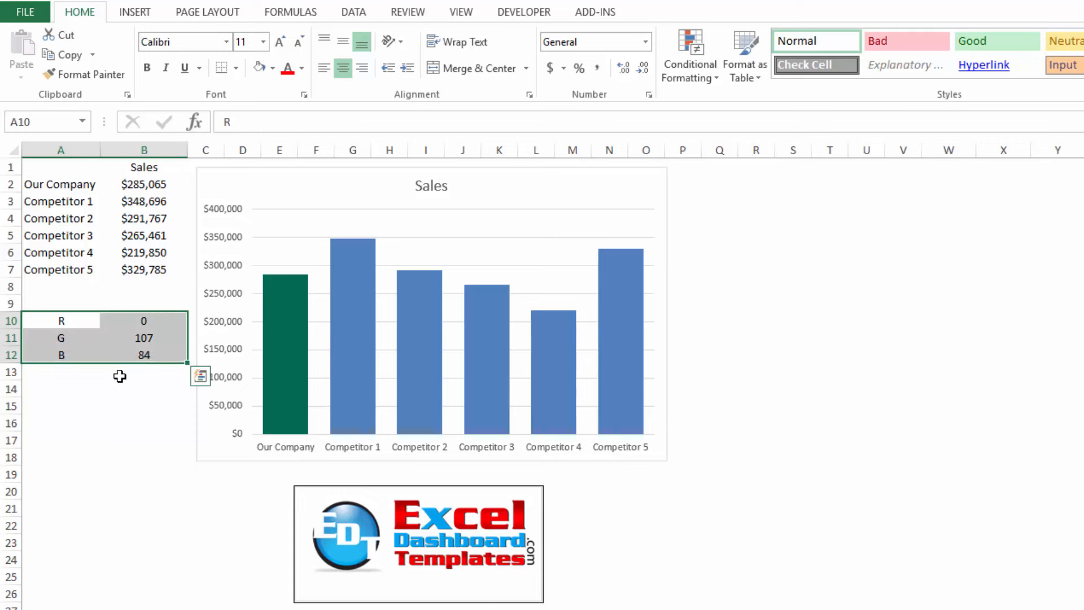
- Enter the labels HEX in A15 and HSL in A16 and centre both cells horizontally
left_click(74, 404)
type("HEX")
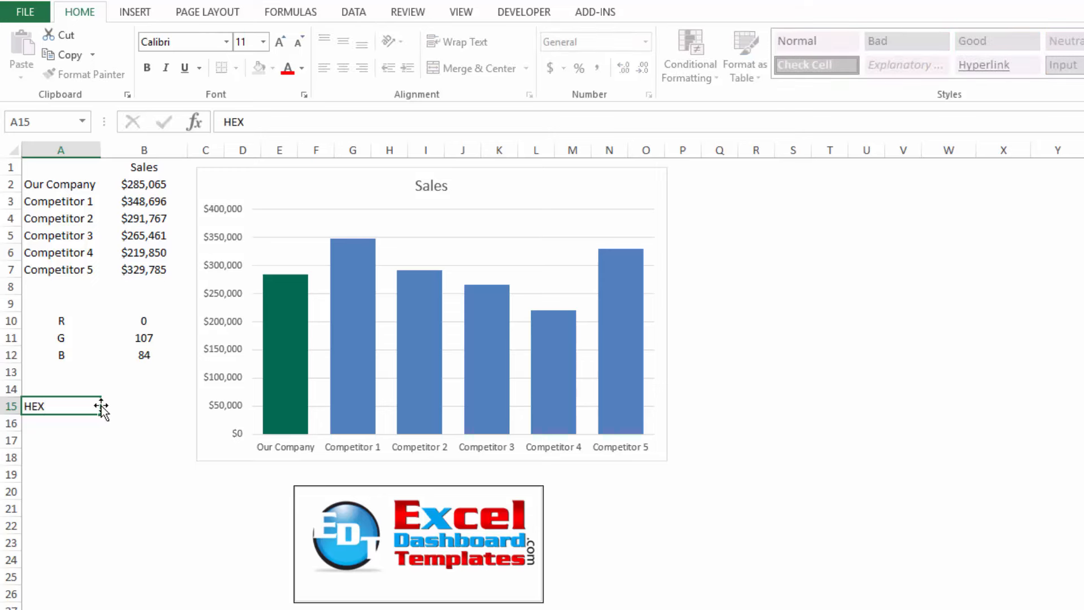
key("Return")
type("HSL")
key("Return")
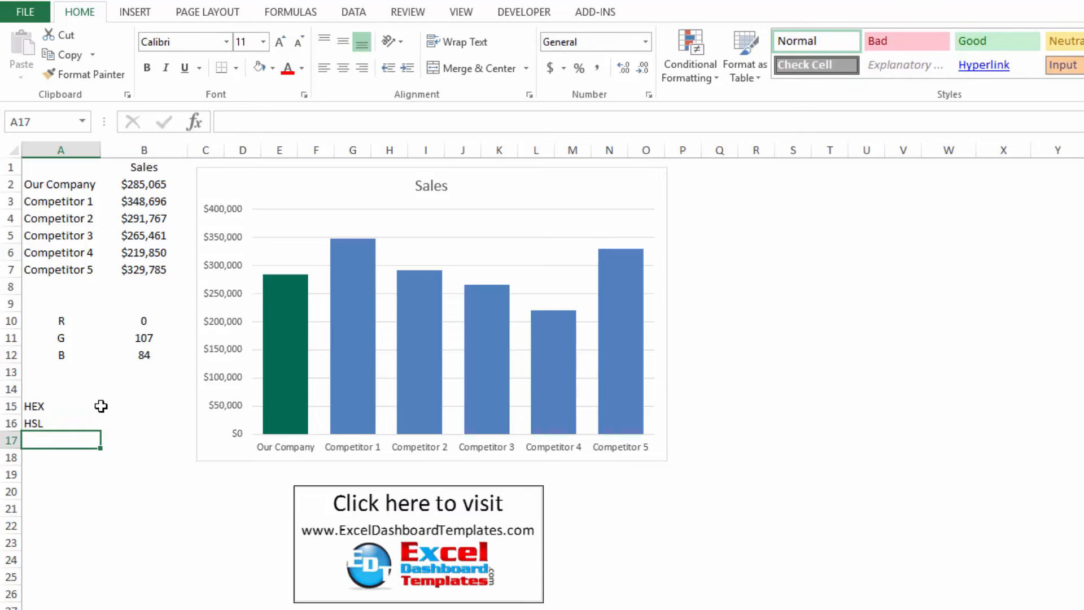
left_click(75, 404)
left_click_drag(75, 421, 82, 408)
left_click(343, 68)
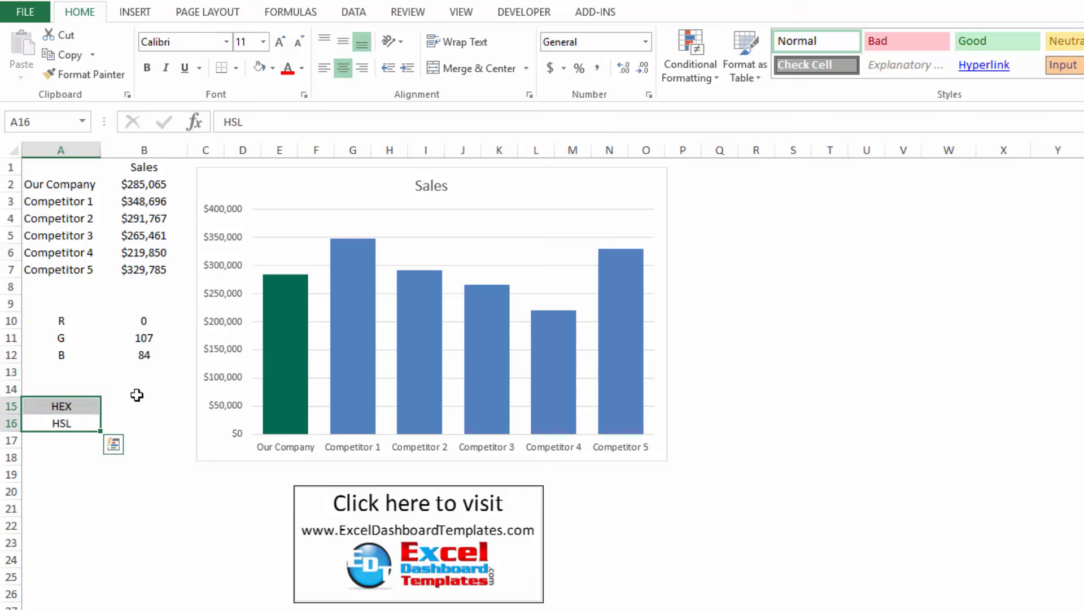
left_click(95, 390)
left_click_drag(78, 316, 144, 356)
left_click(61, 407)
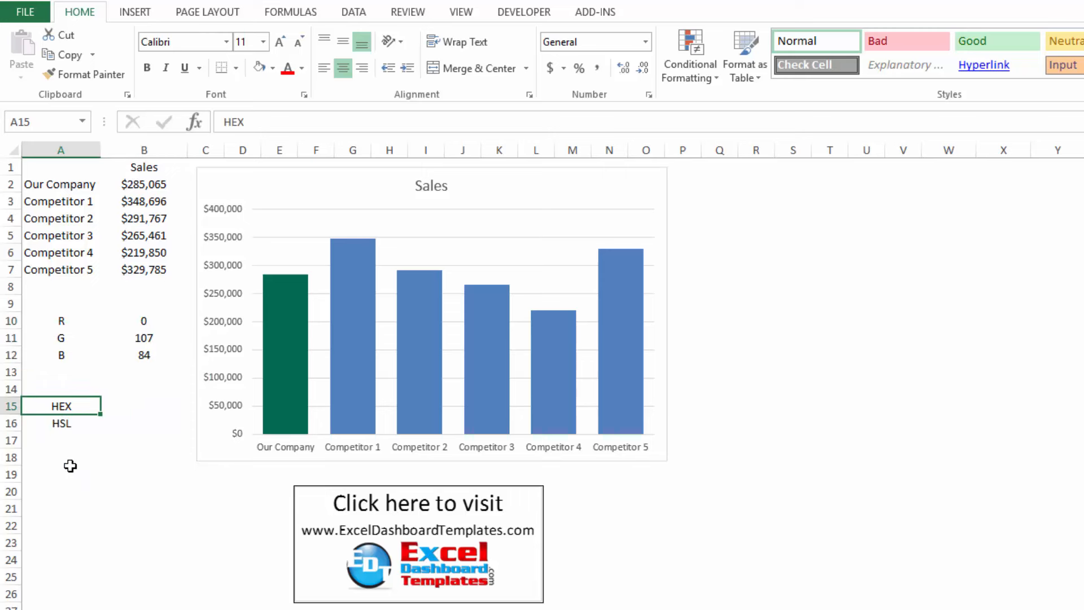
left_click(63, 422)
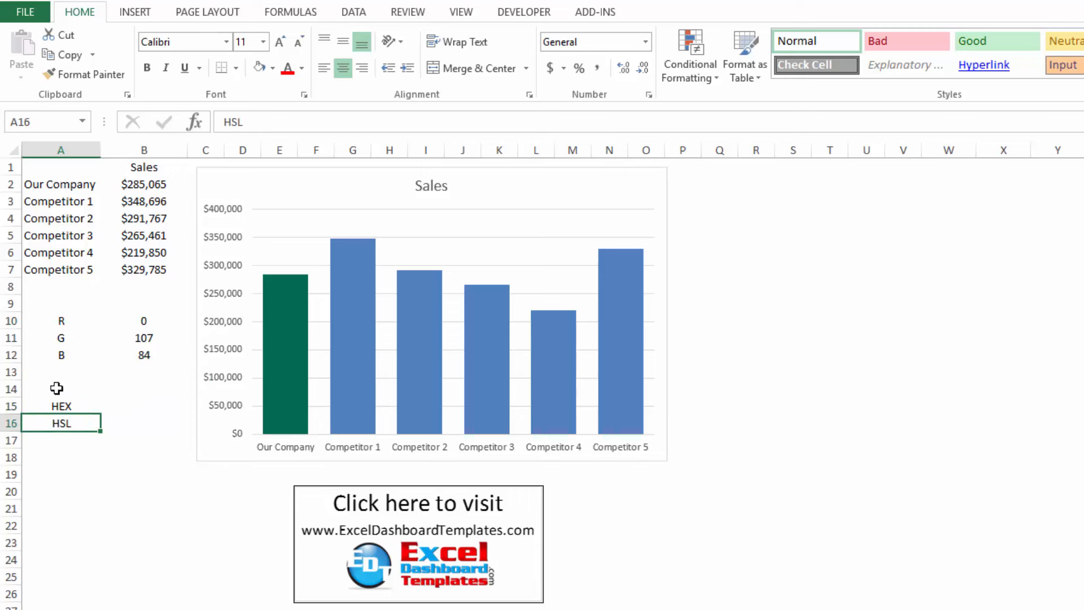
left_click_drag(58, 319, 68, 359)
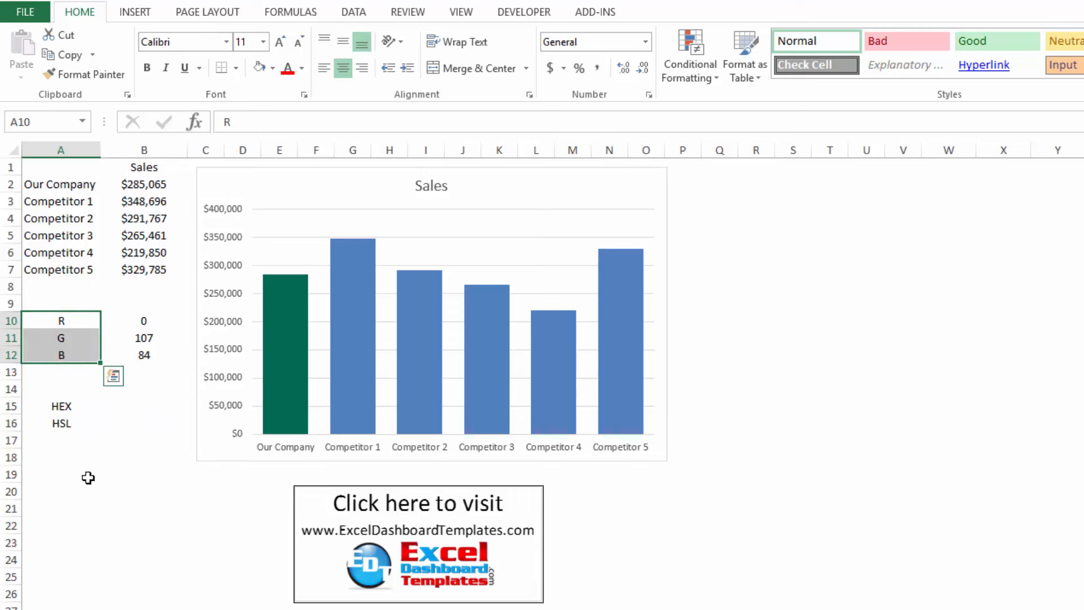
left_click(62, 407)
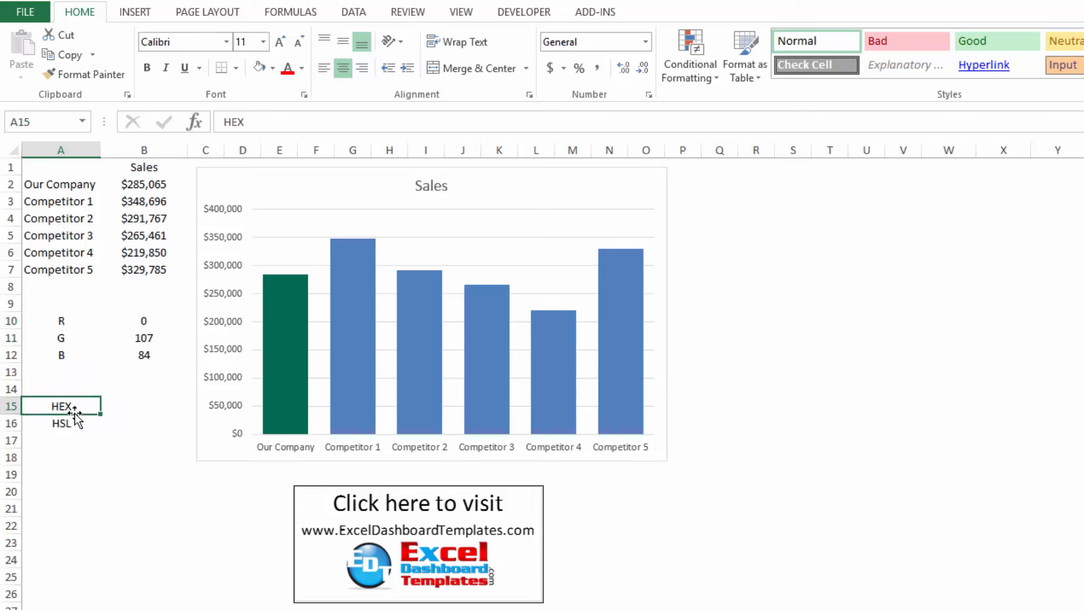
left_click(116, 405)
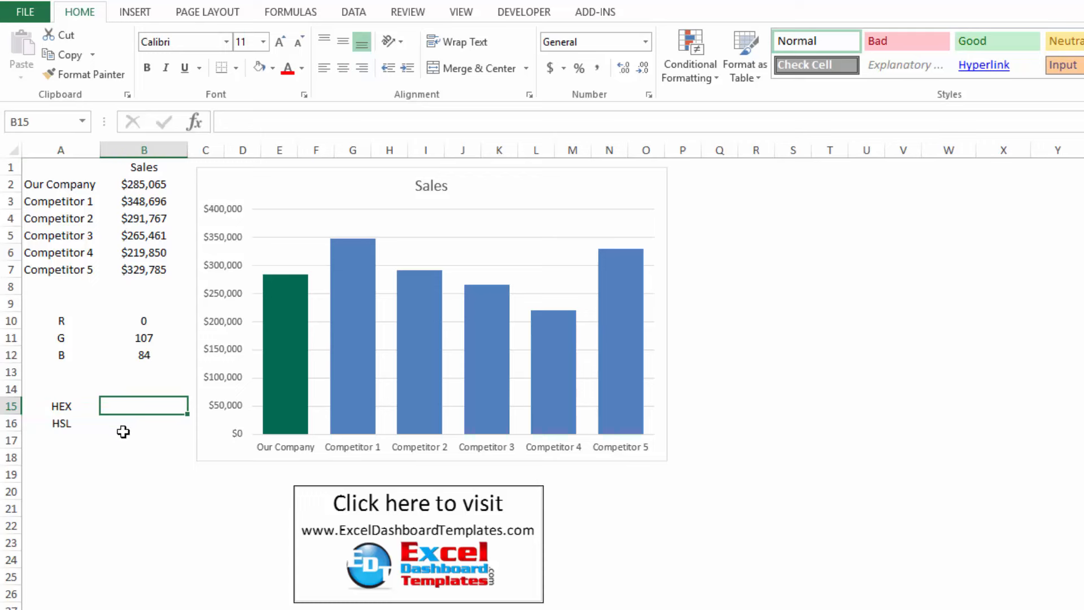
left_click_drag(142, 321, 142, 352)
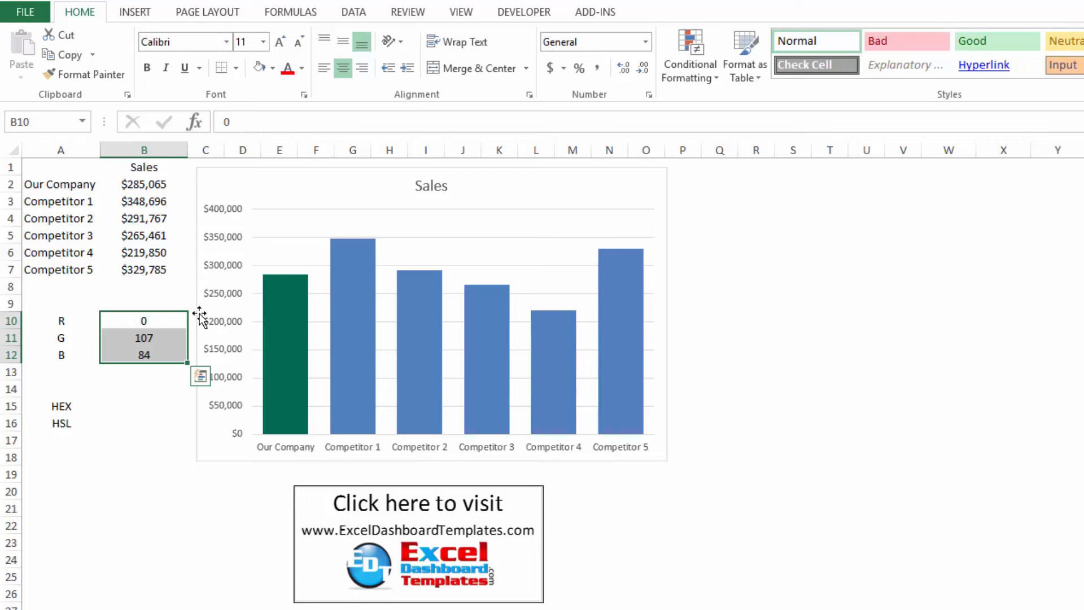
- Delete the existing Sales column chart from the worksheet
left_click(545, 195)
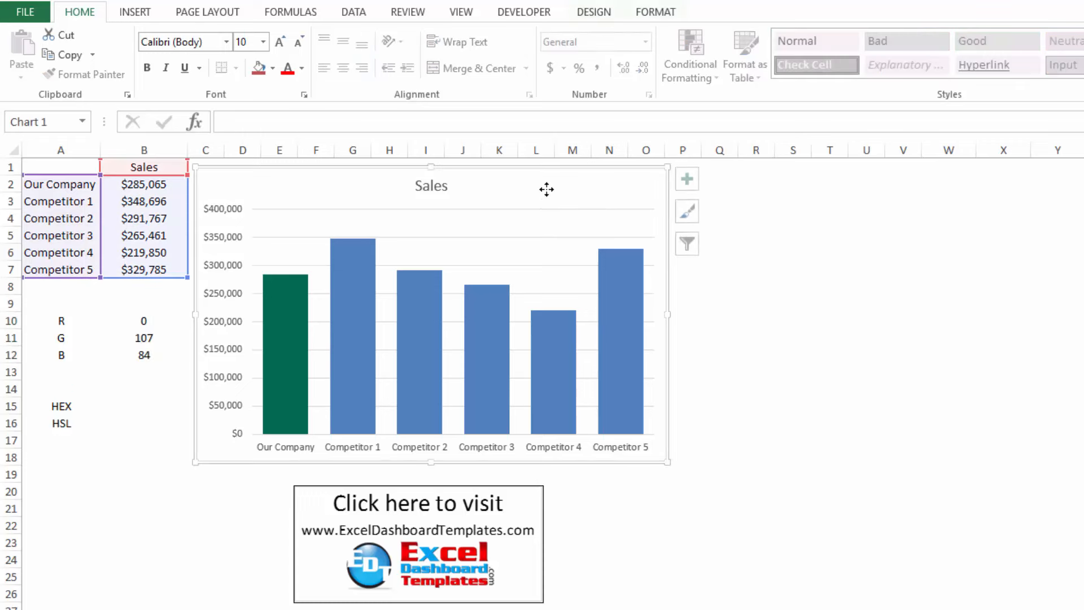
key("Delete")
left_click(390, 254)
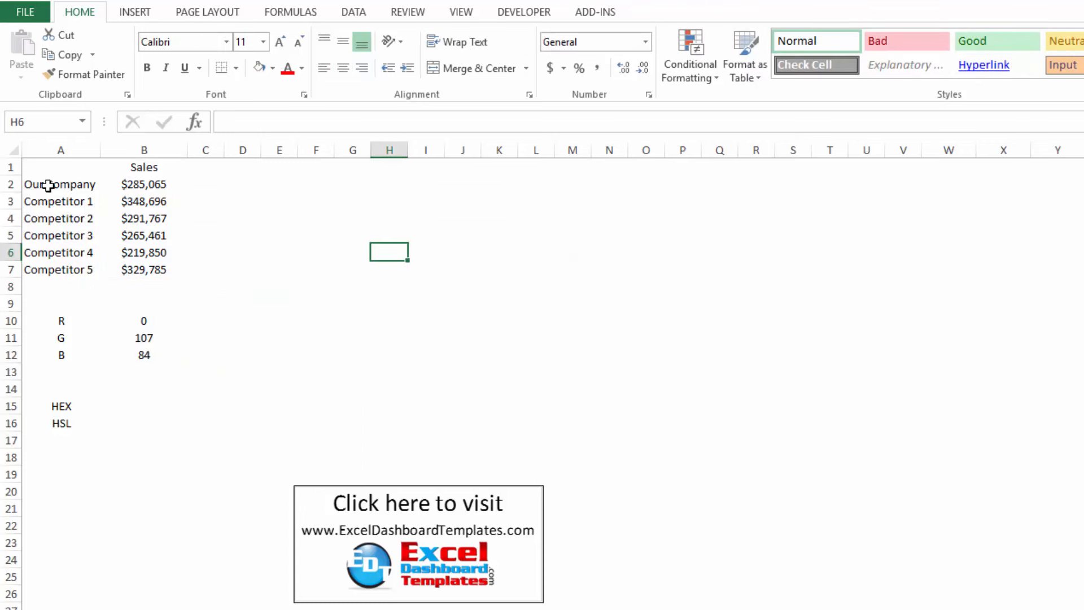
- Insert a 2-D clustered column chart from the company sales data in A1:B7
left_click_drag(55, 167, 131, 269)
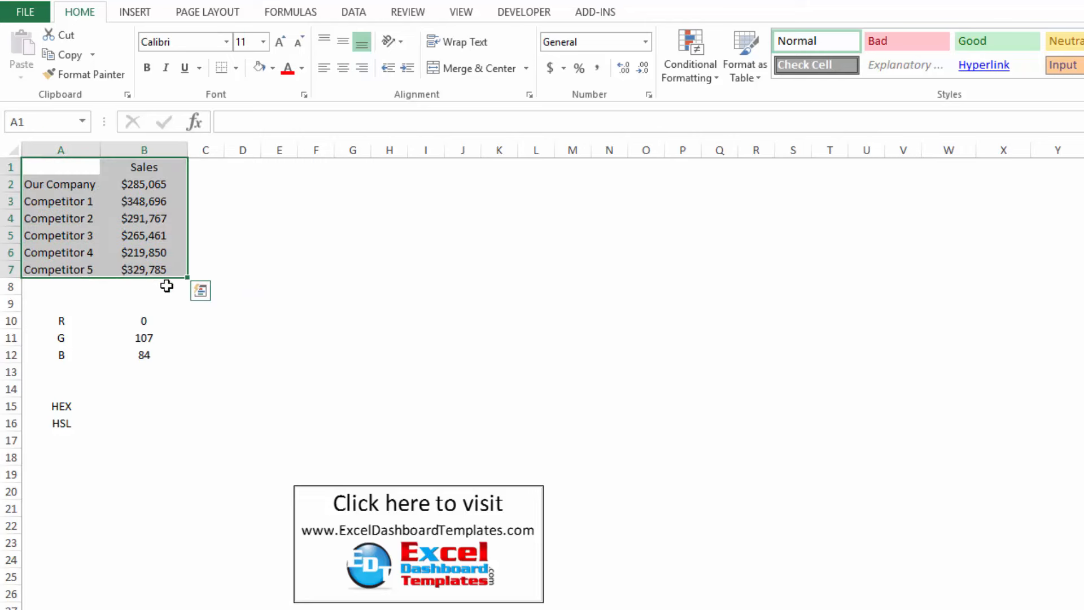
left_click(127, 14)
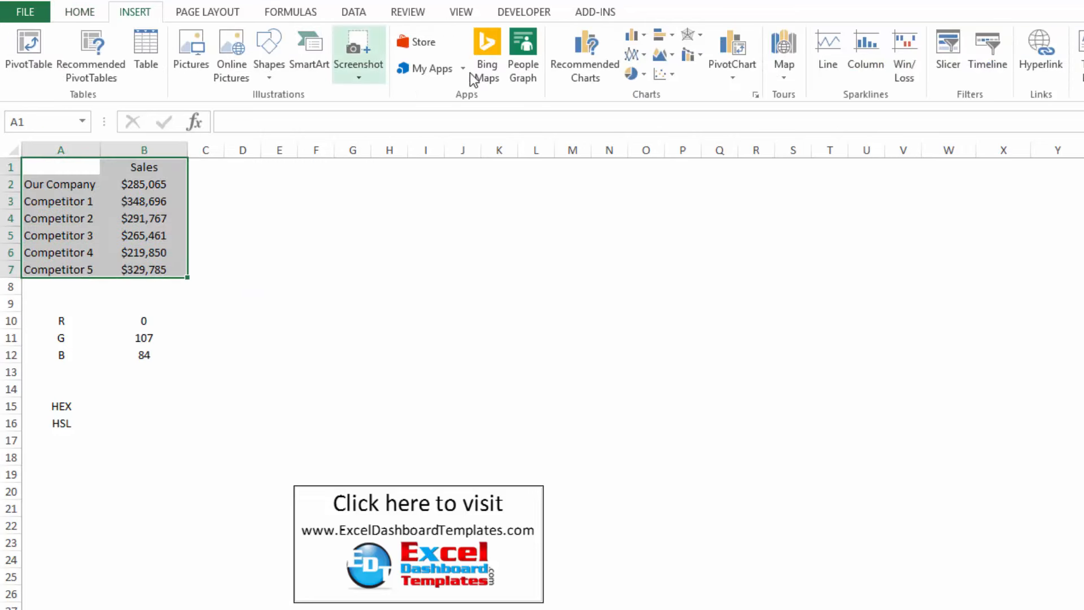
left_click(634, 37)
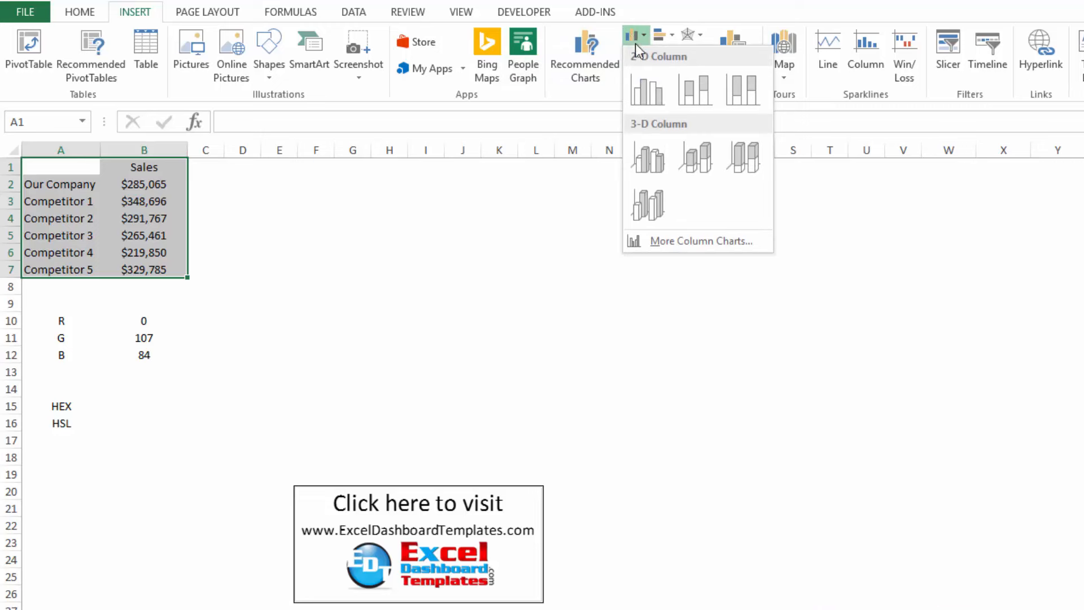
left_click(647, 90)
- Move the new chart beside the data table, starting at column C, and enlarge it to about column O and row 19
left_click_drag(521, 275, 279, 209)
left_click(598, 421)
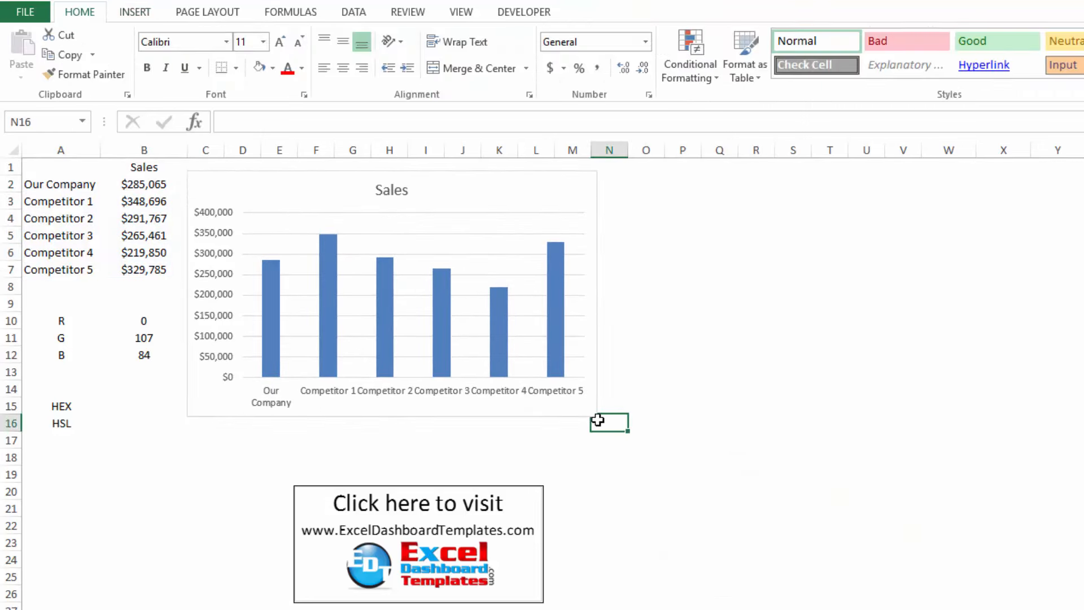
left_click(592, 416)
left_click_drag(599, 418, 661, 481)
- Set the gap width of the Sales series to 35% and close the formatting options
double_click(280, 327)
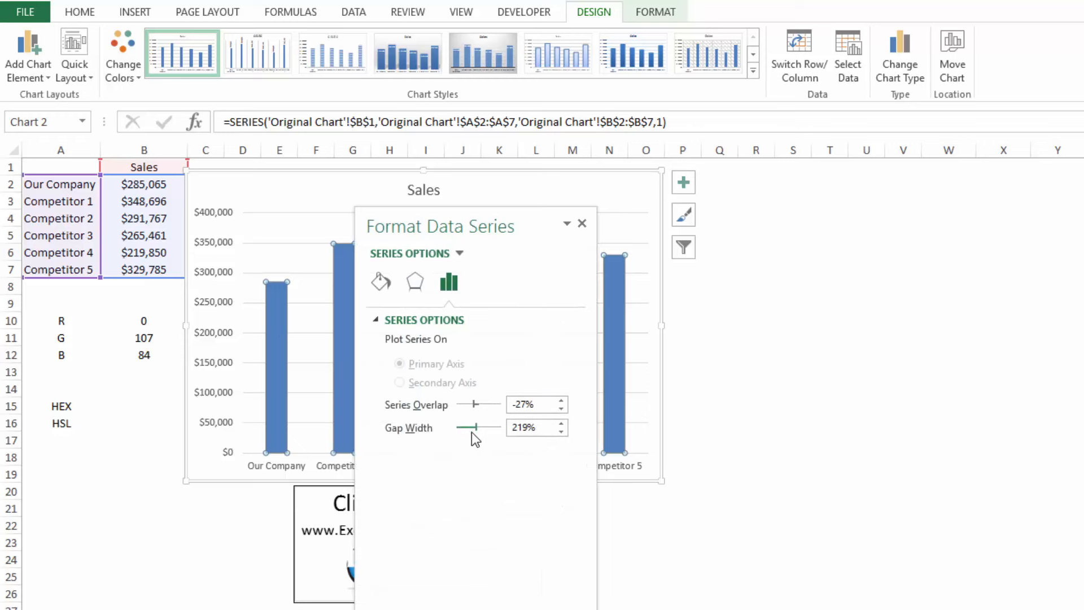
left_click_drag(472, 432, 461, 429)
left_click(387, 205)
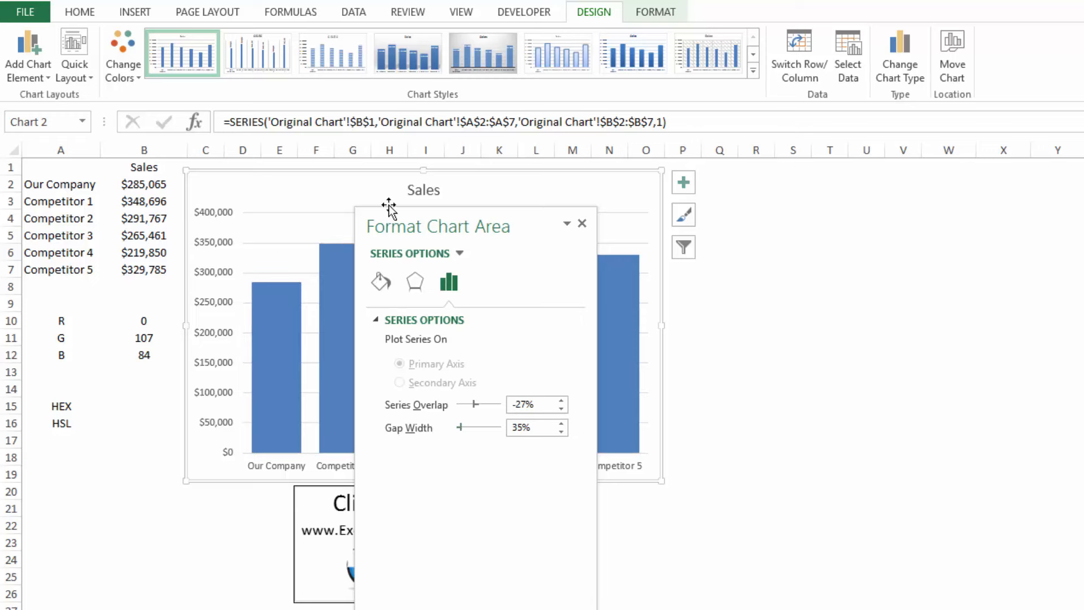
left_click(582, 224)
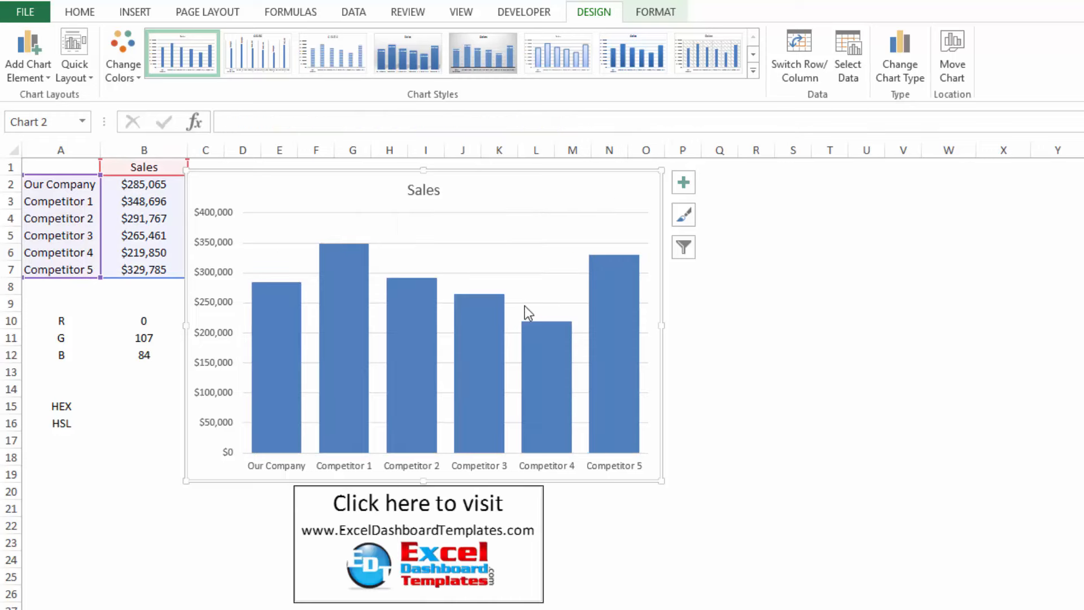
left_click(282, 319)
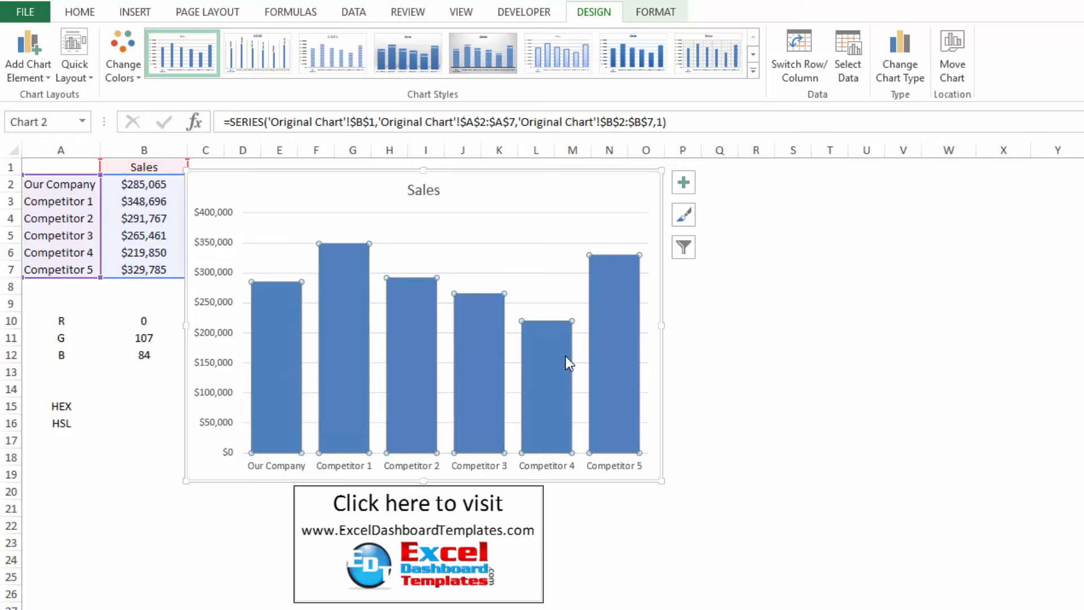
left_click(282, 298)
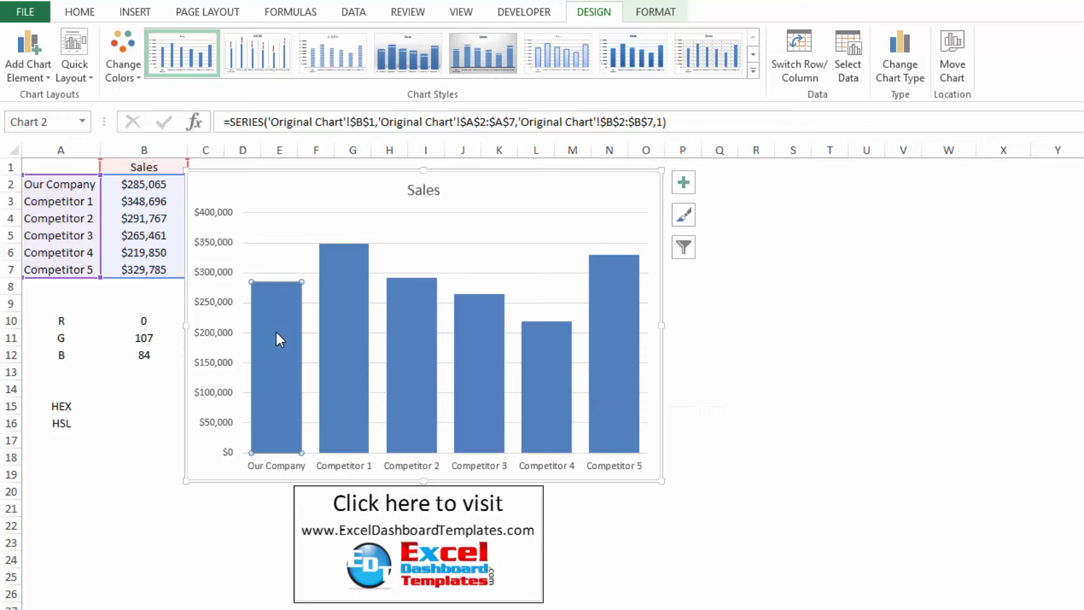
left_click(328, 196)
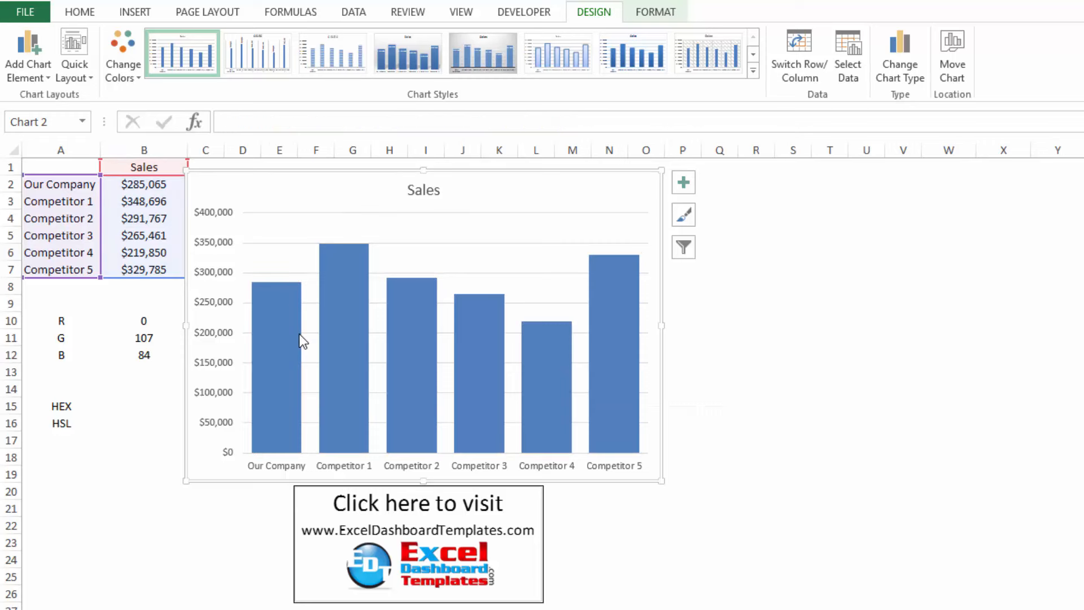
- Select only the Our Company column in the chart and change its fill to Solid fill
left_click(281, 313)
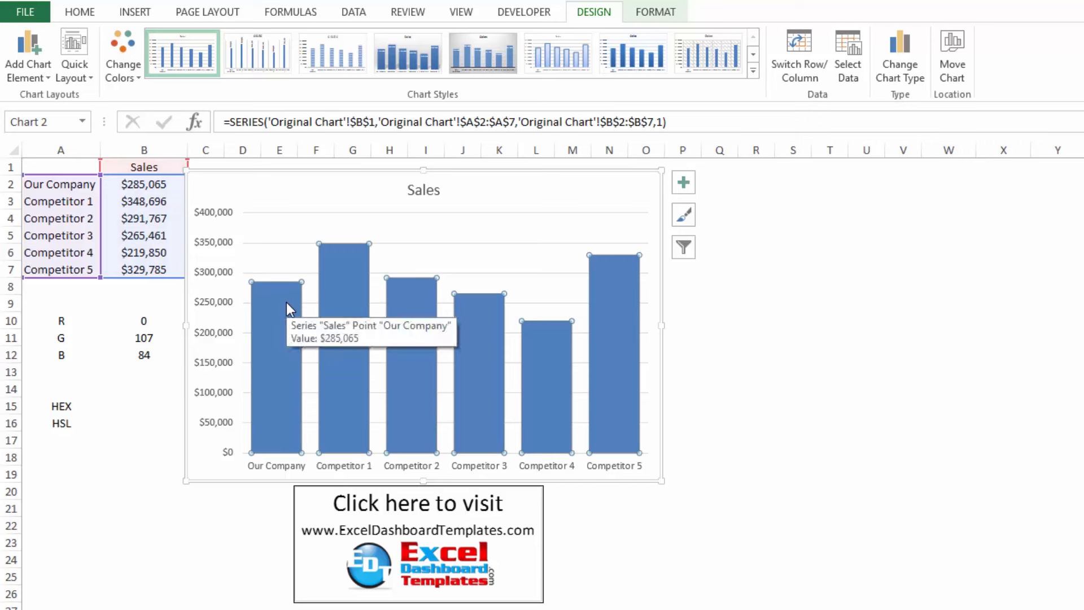
left_click(281, 316)
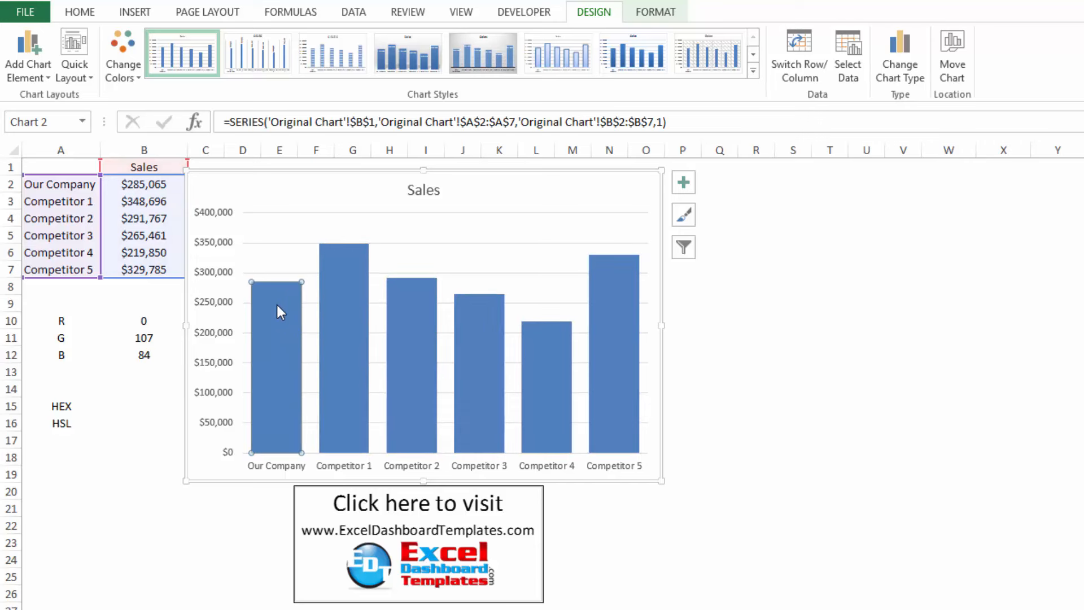
mouse_move(279, 319)
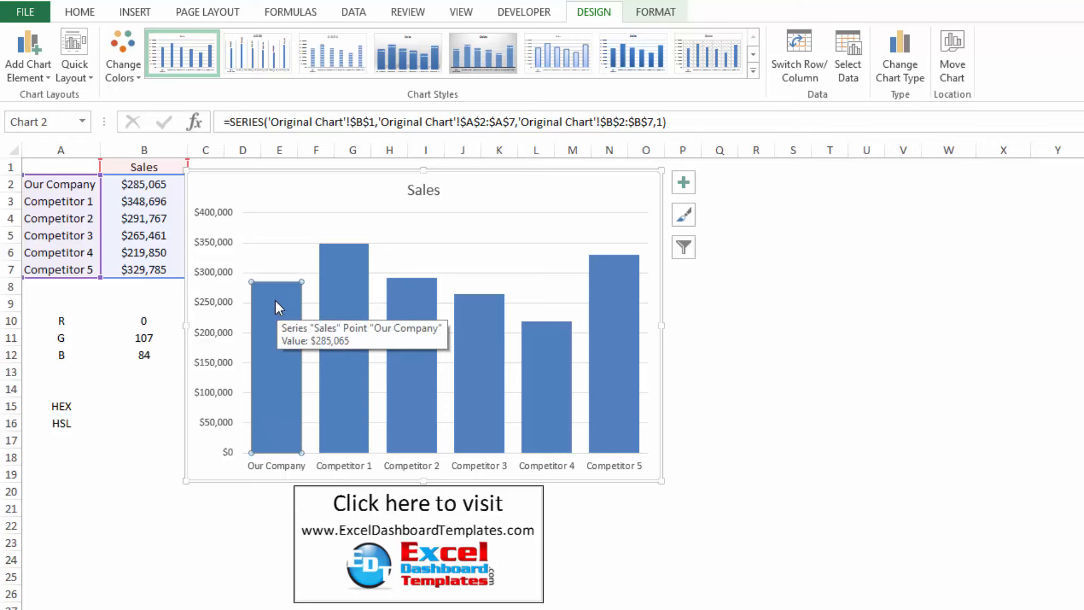
double_click(276, 301)
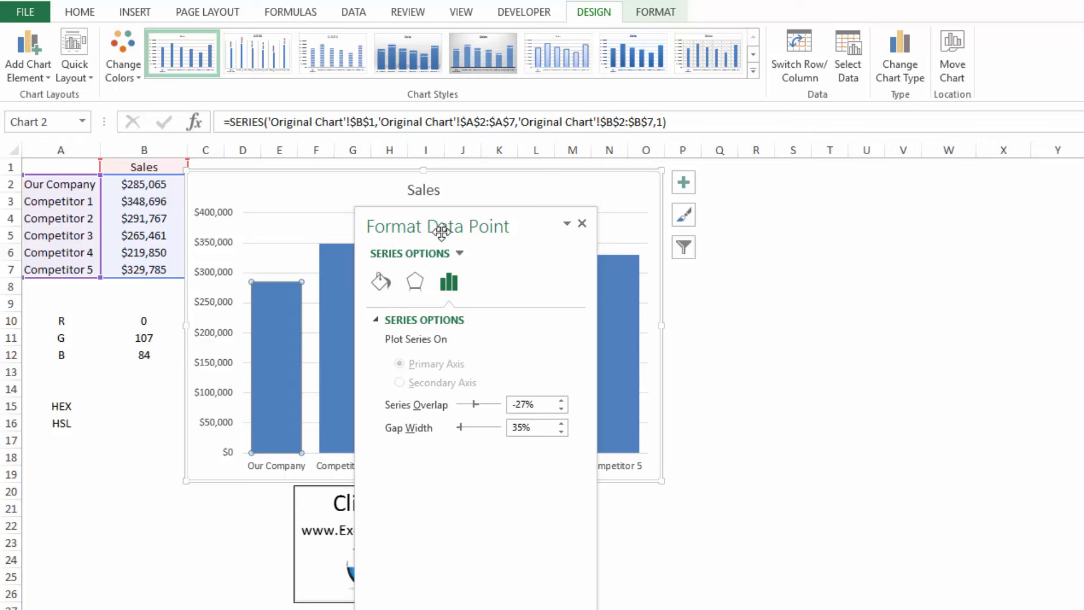
left_click(380, 282)
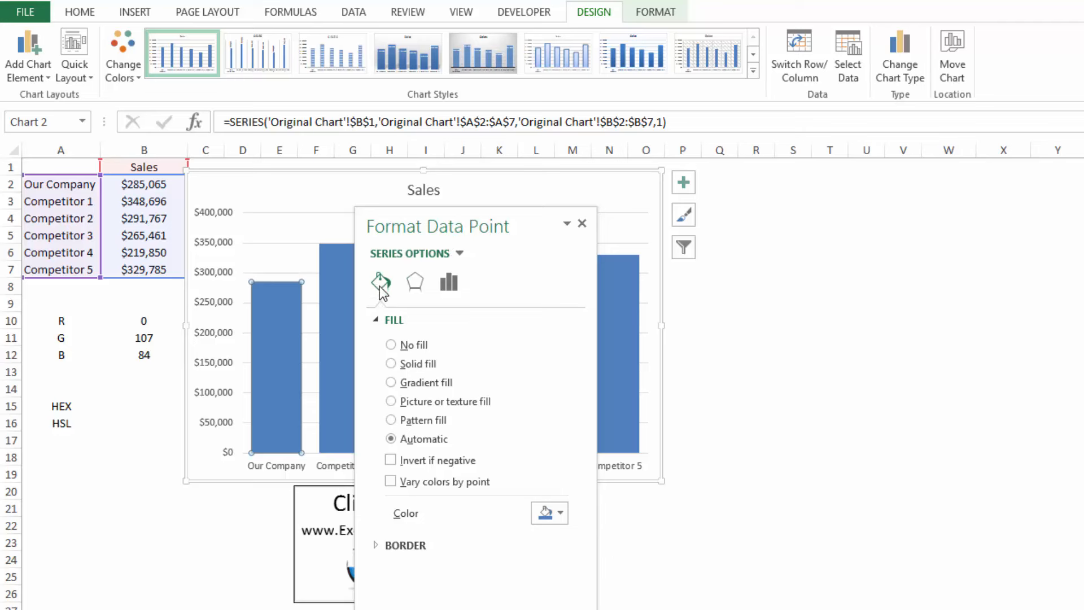
left_click(413, 362)
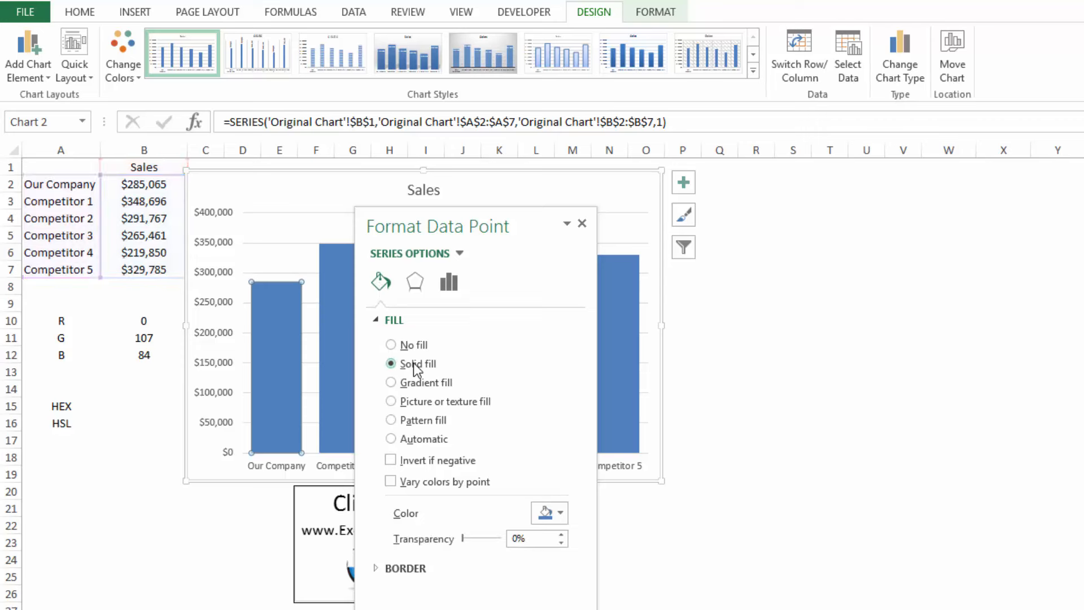
- Reposition the formatting options and open the custom fill colour settings for the Our Company column, using the RGB colour model
left_click(557, 516)
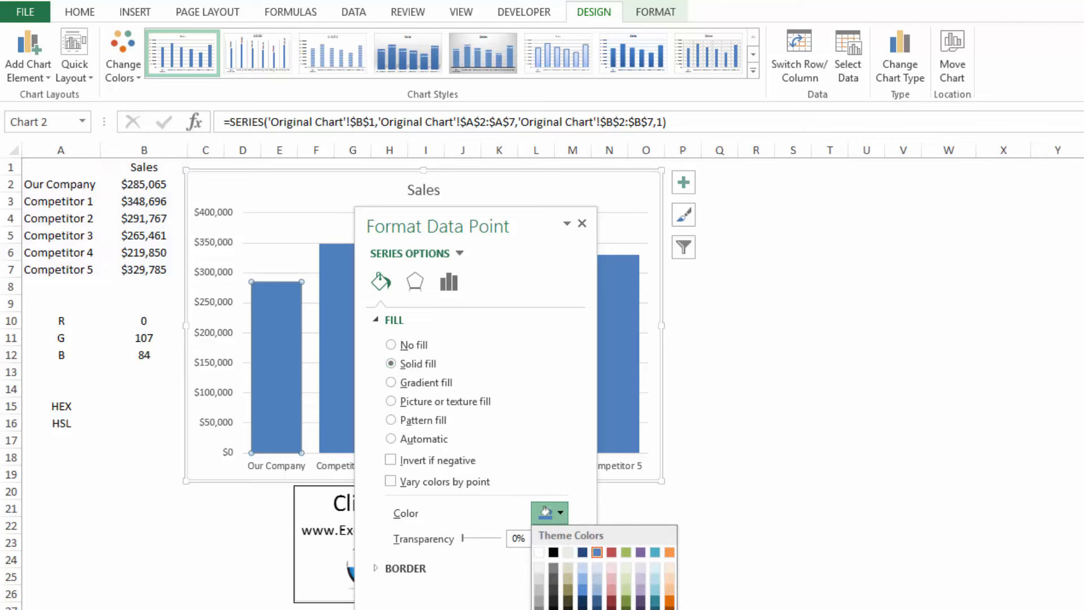
left_click(530, 203)
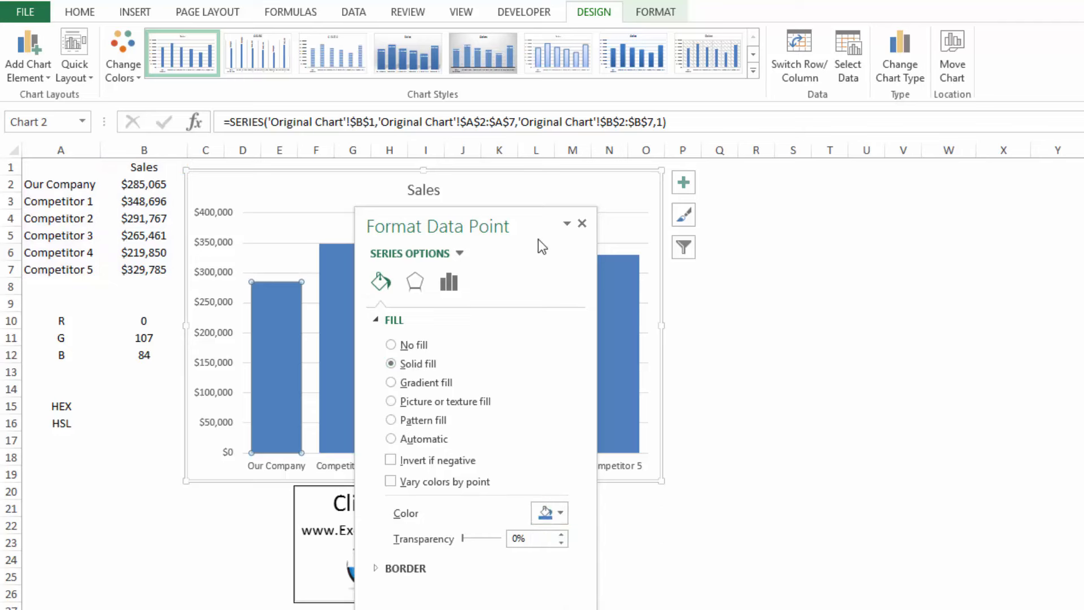
left_click_drag(536, 219, 493, 39)
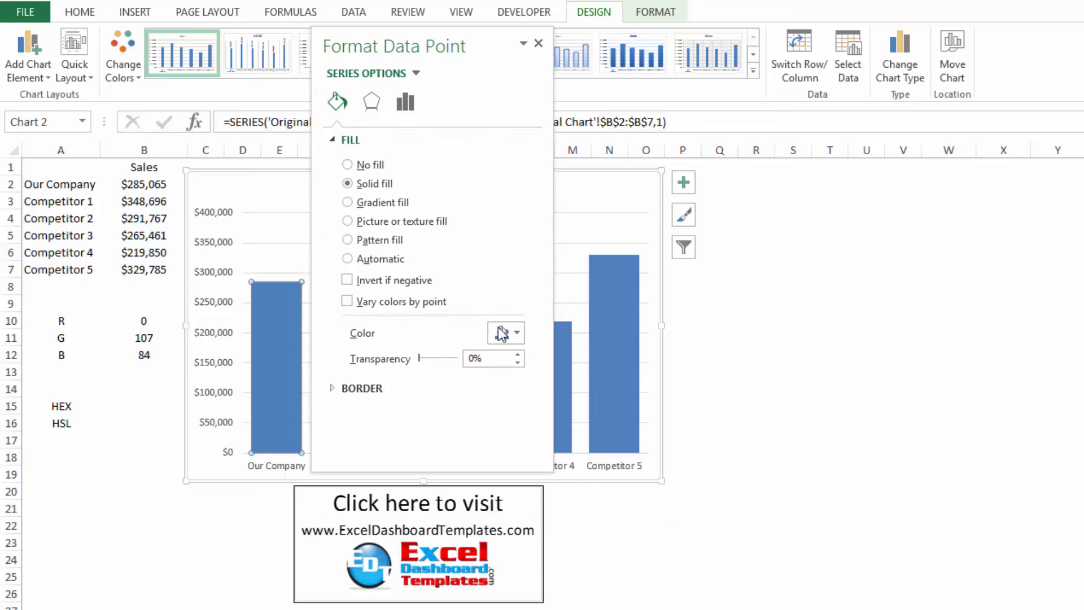
left_click(516, 333)
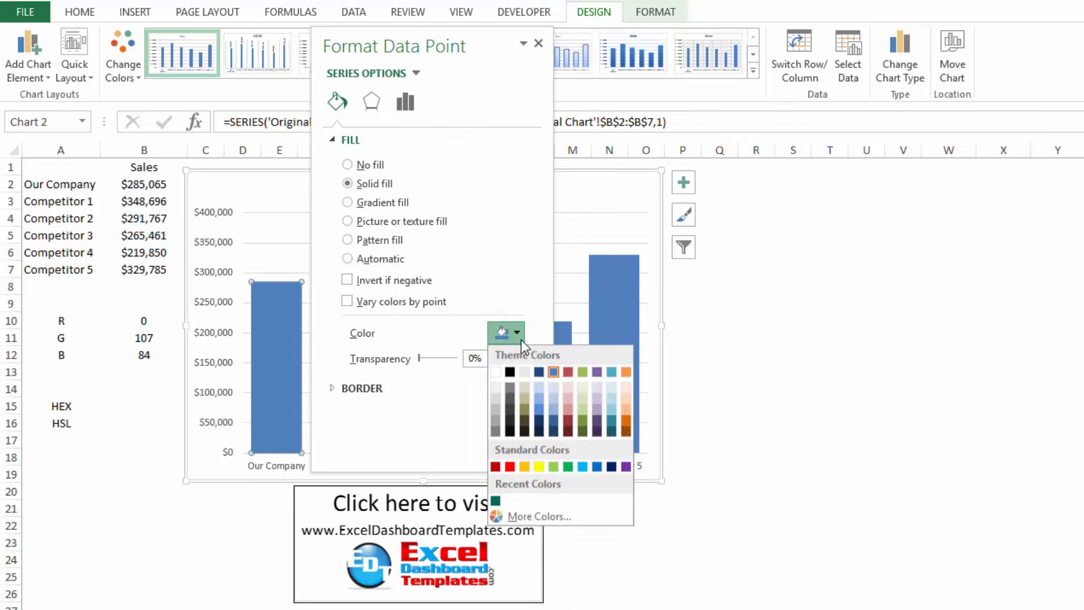
left_click(562, 518)
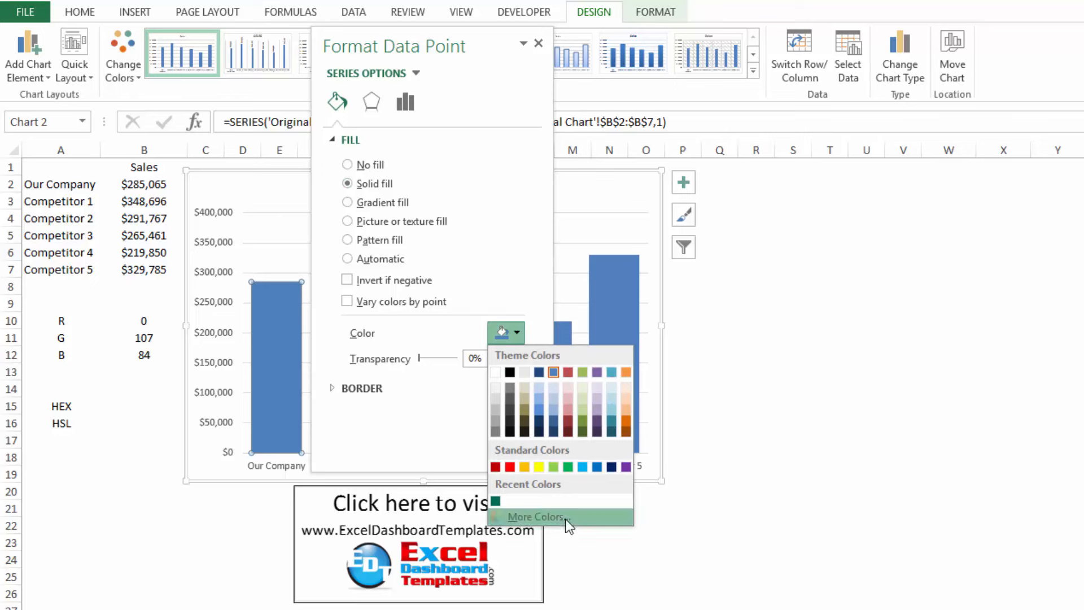
left_click_drag(320, 220, 373, 160)
left_click(353, 352)
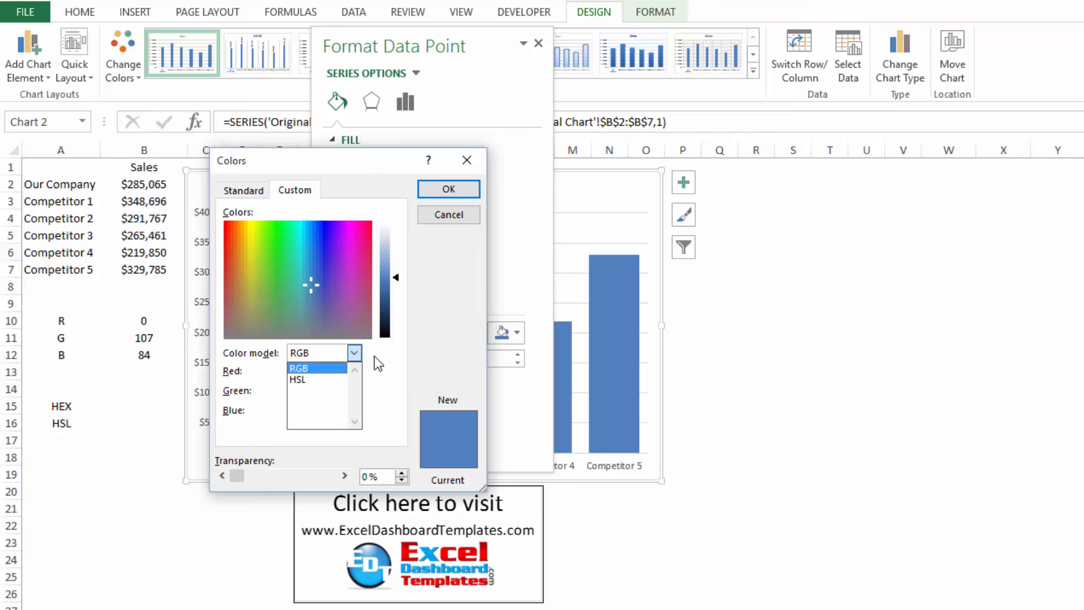
left_click(363, 371)
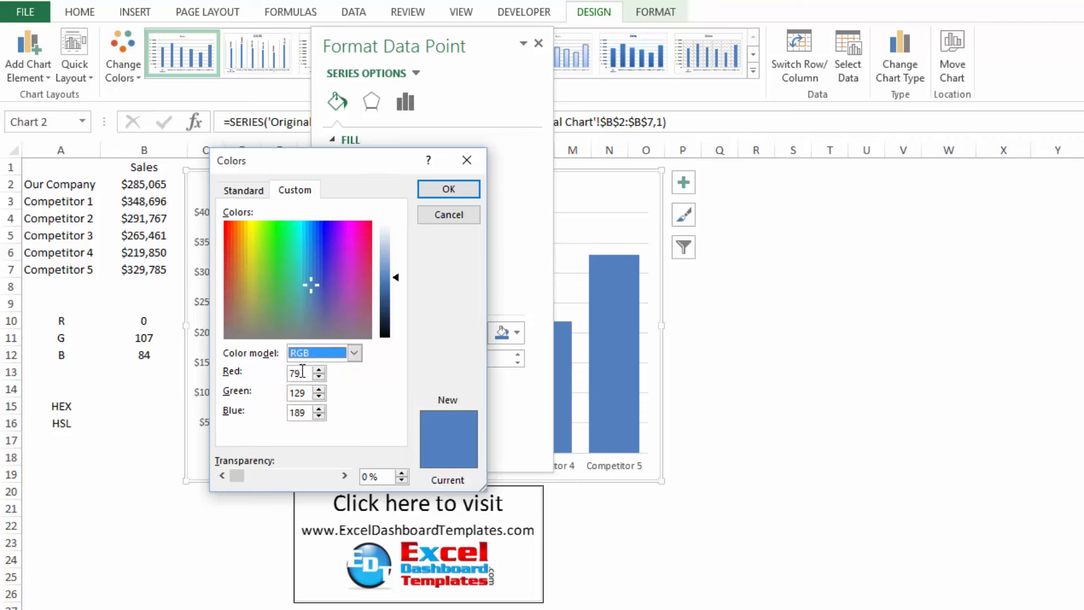
- Set the Our Company column's custom fill to Red 0, Green 107, Blue 84, close the formatting options and deselect the chart
left_click_drag(302, 371, 291, 374)
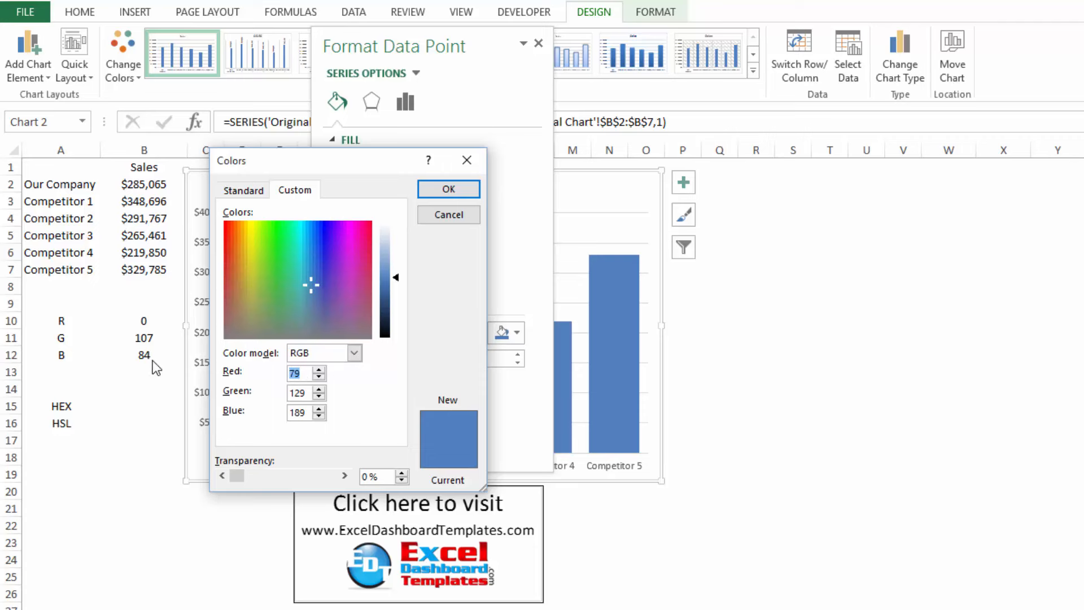
type("0")
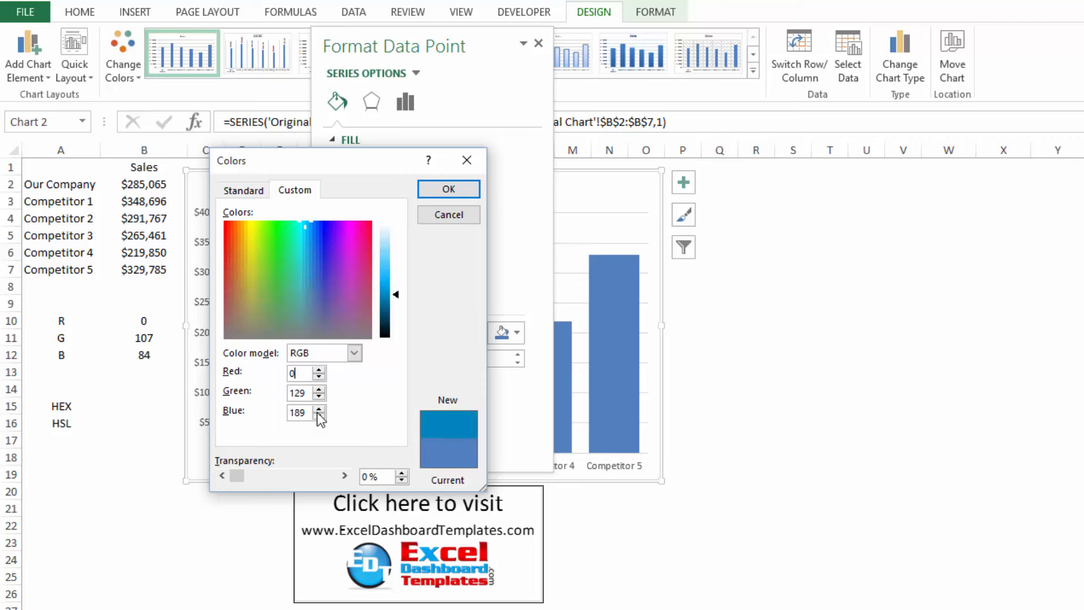
left_click_drag(309, 393, 273, 398)
type("107")
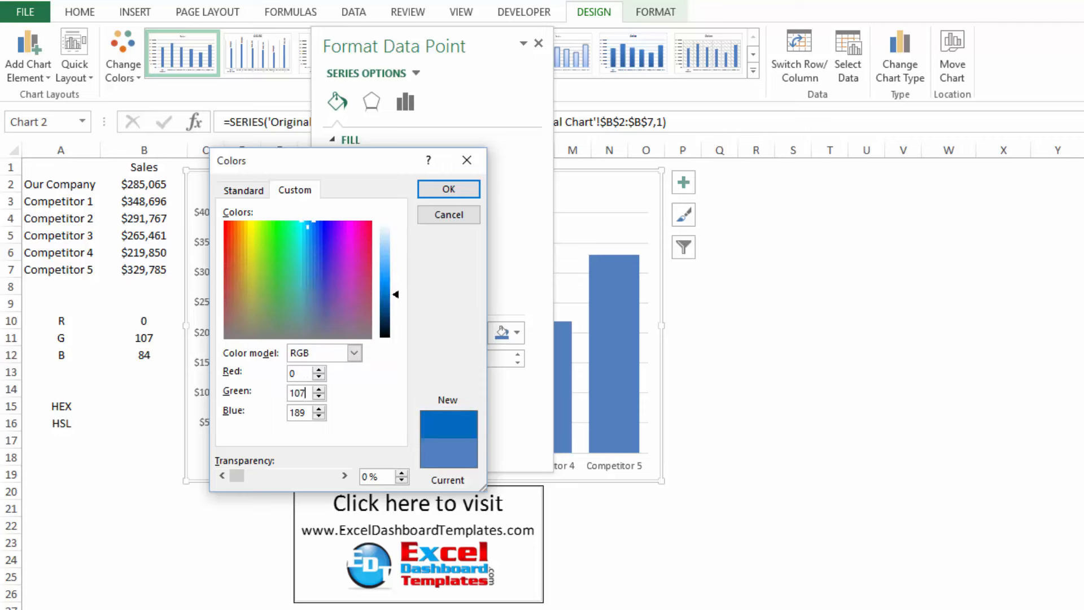
left_click_drag(306, 412, 279, 409)
type("84")
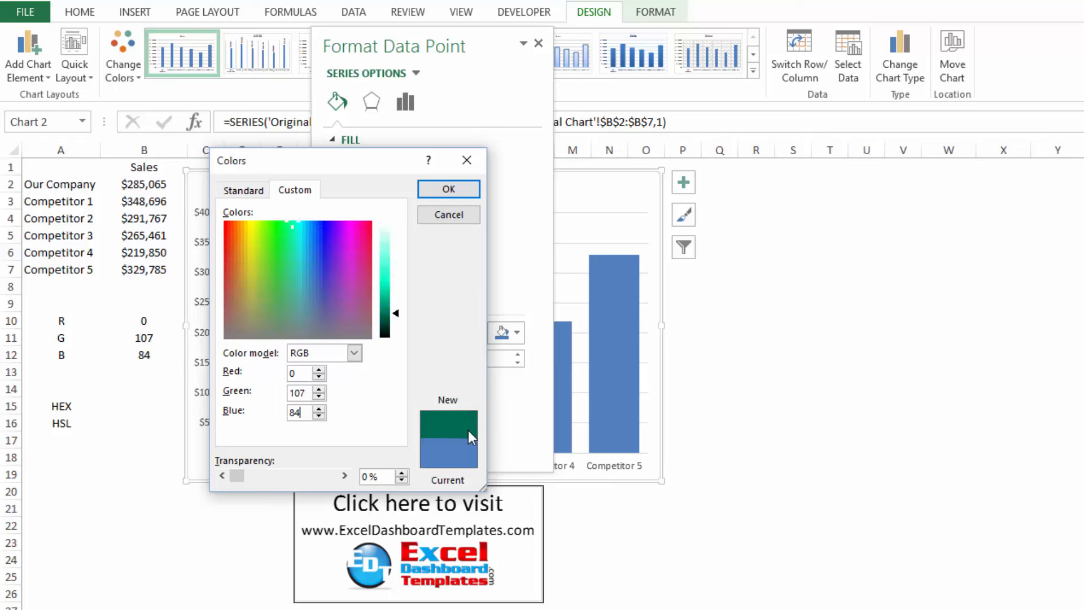
left_click(448, 189)
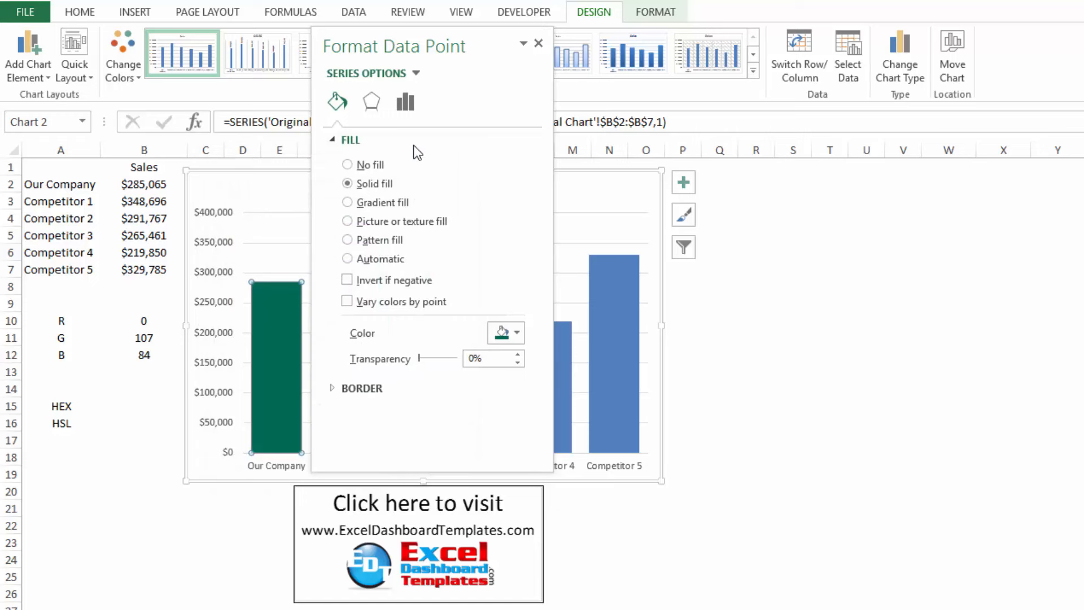
left_click(537, 43)
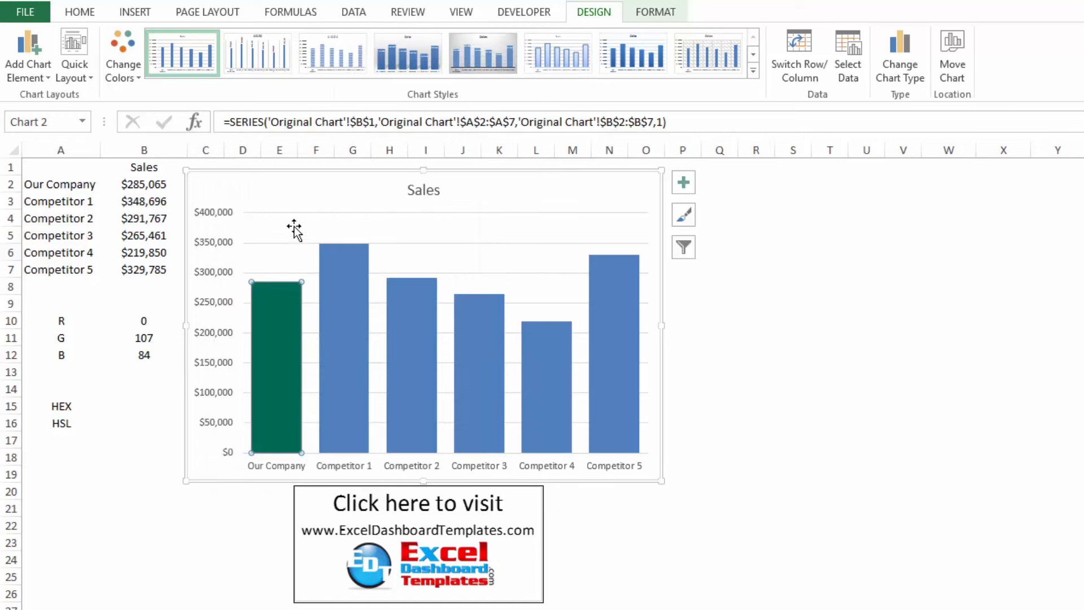
left_click(359, 213)
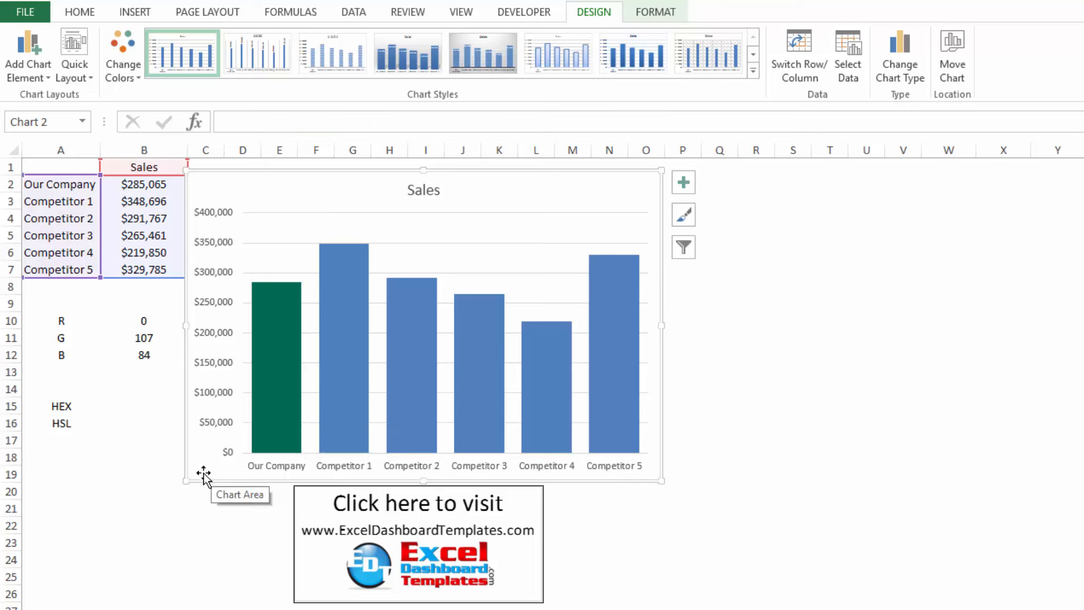
left_click(219, 540)
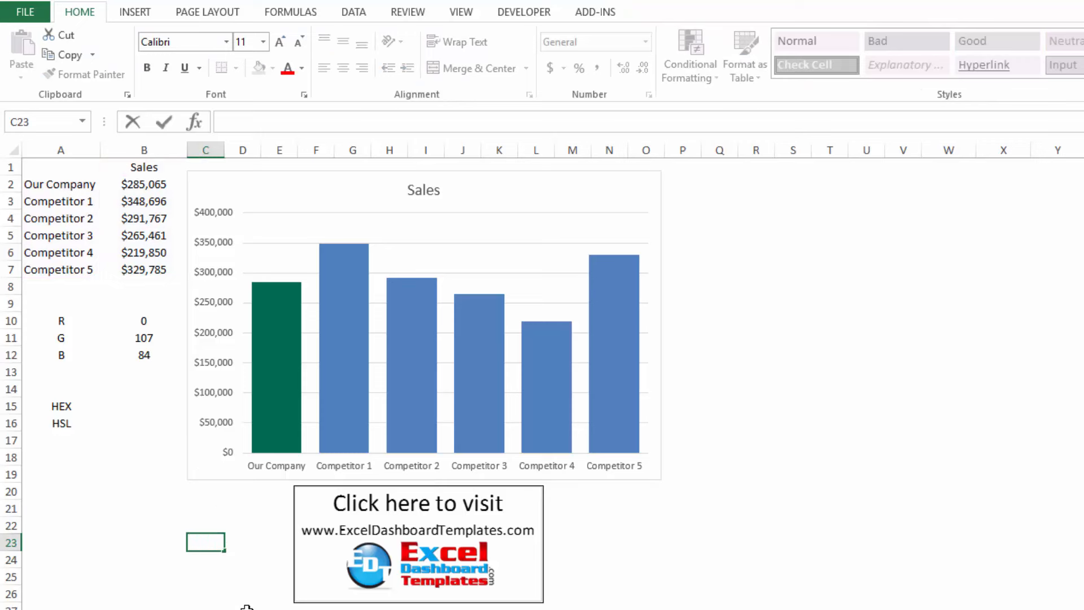
key("Return")
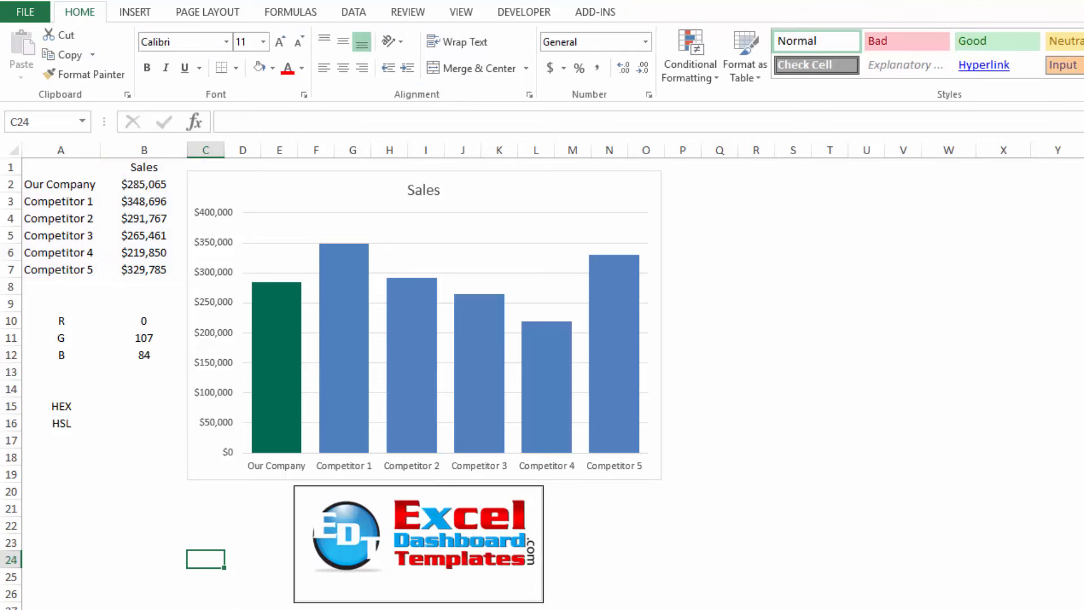
- Reopen the Our Company column's custom fill colour to check its RGB values, close the formatting options and deselect the chart
left_click(359, 319)
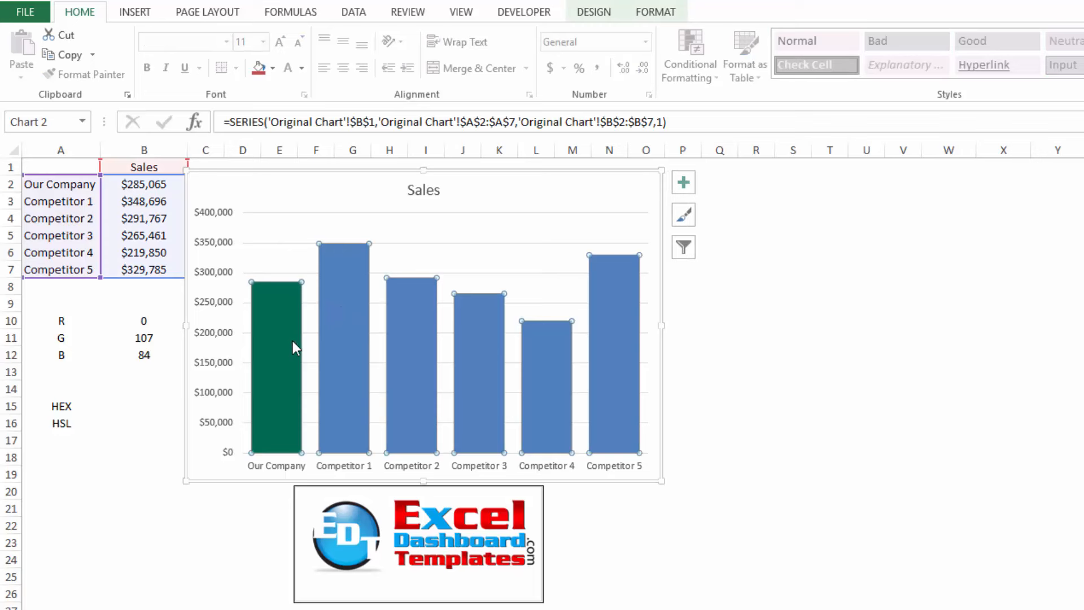
mouse_move(286, 382)
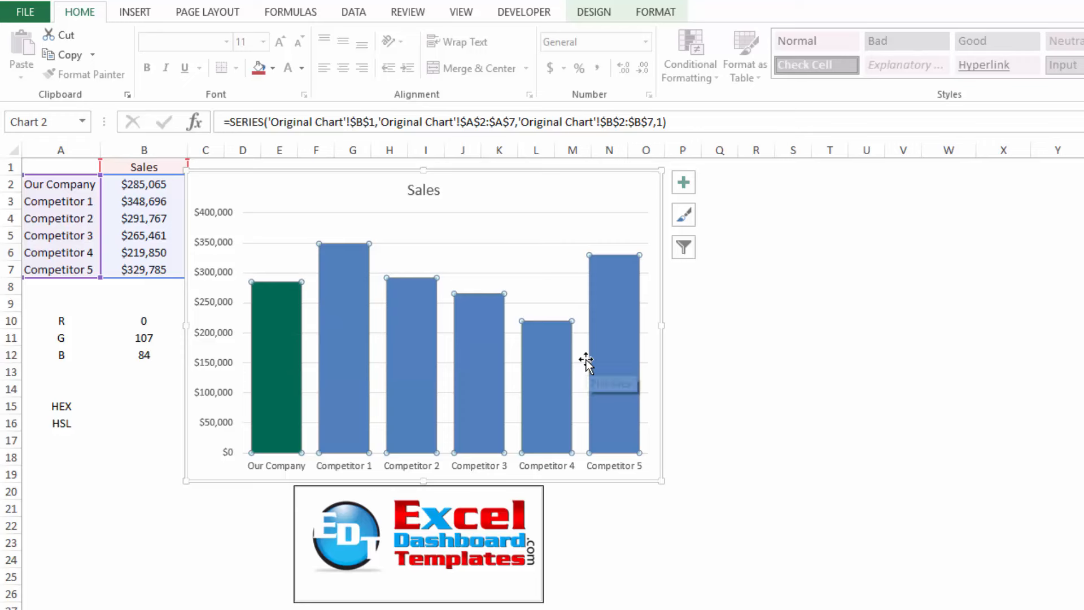
mouse_move(288, 362)
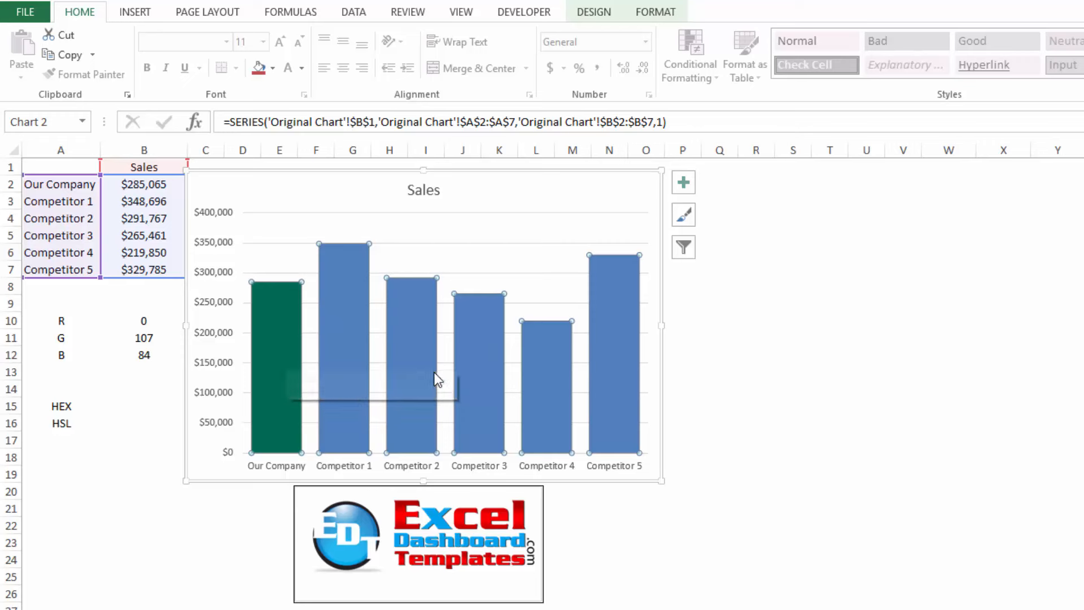
double_click(267, 295)
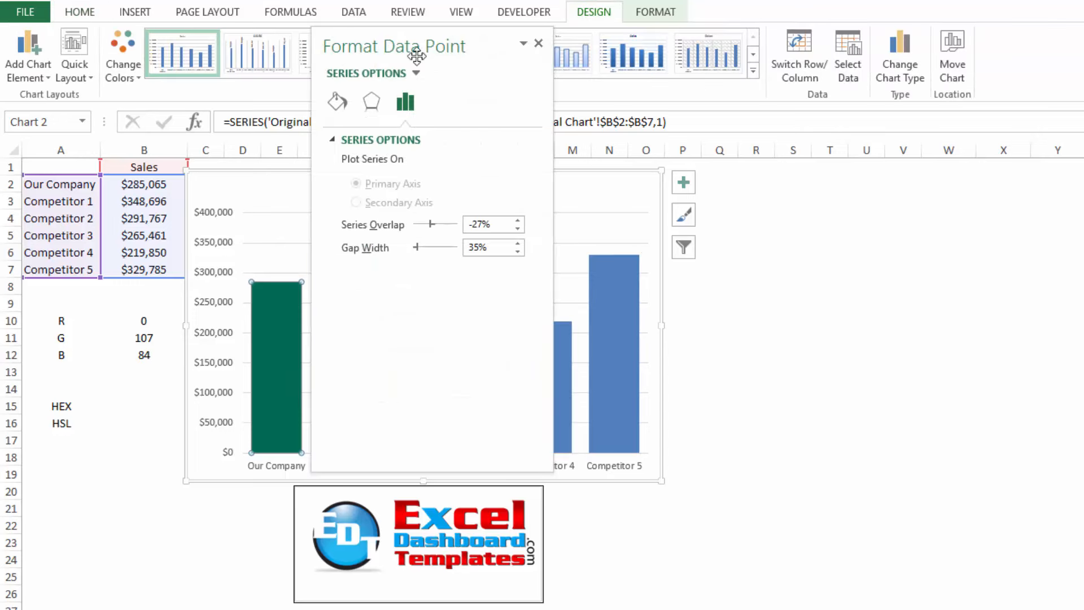
left_click(341, 107)
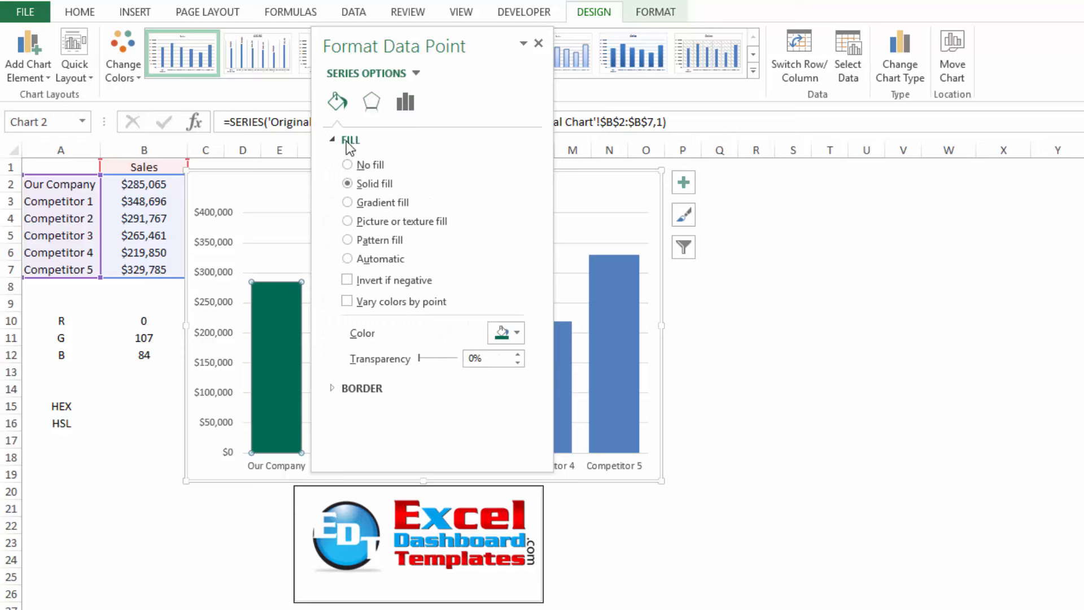
left_click(510, 333)
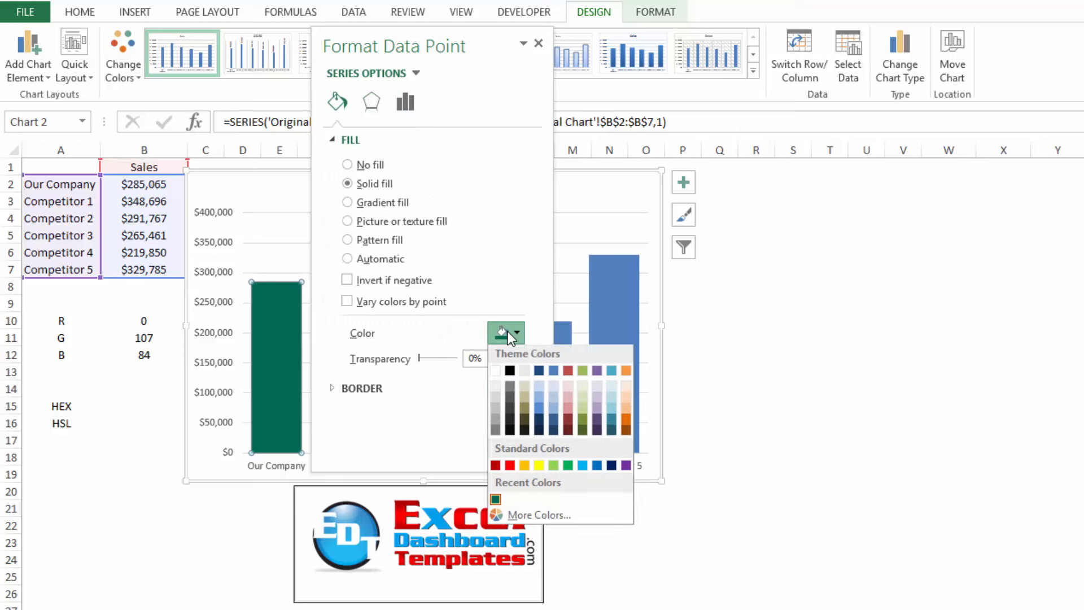
left_click(510, 517)
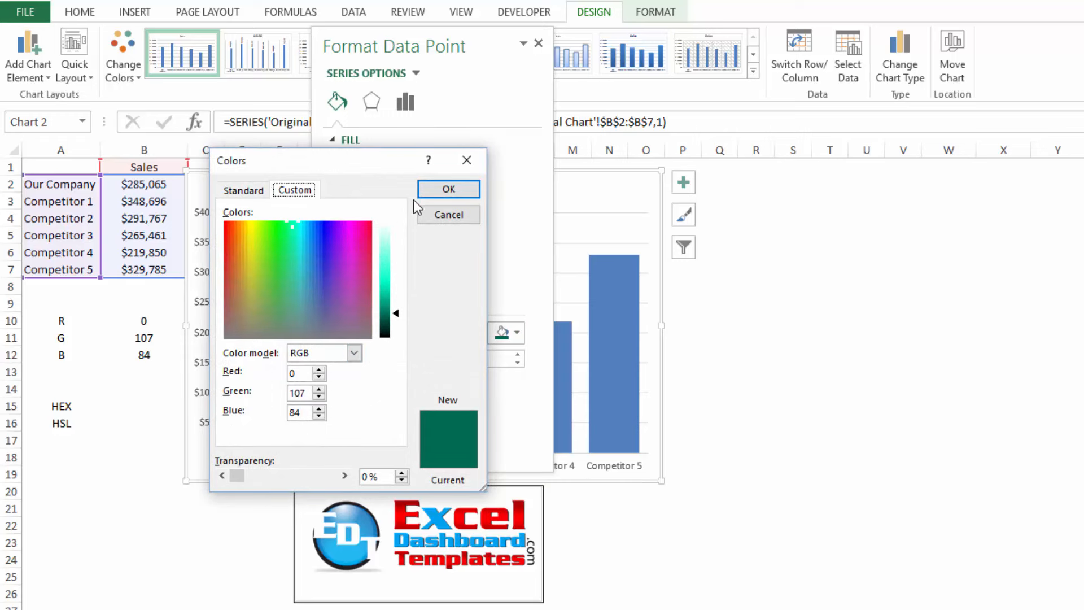
left_click(443, 193)
left_click(538, 44)
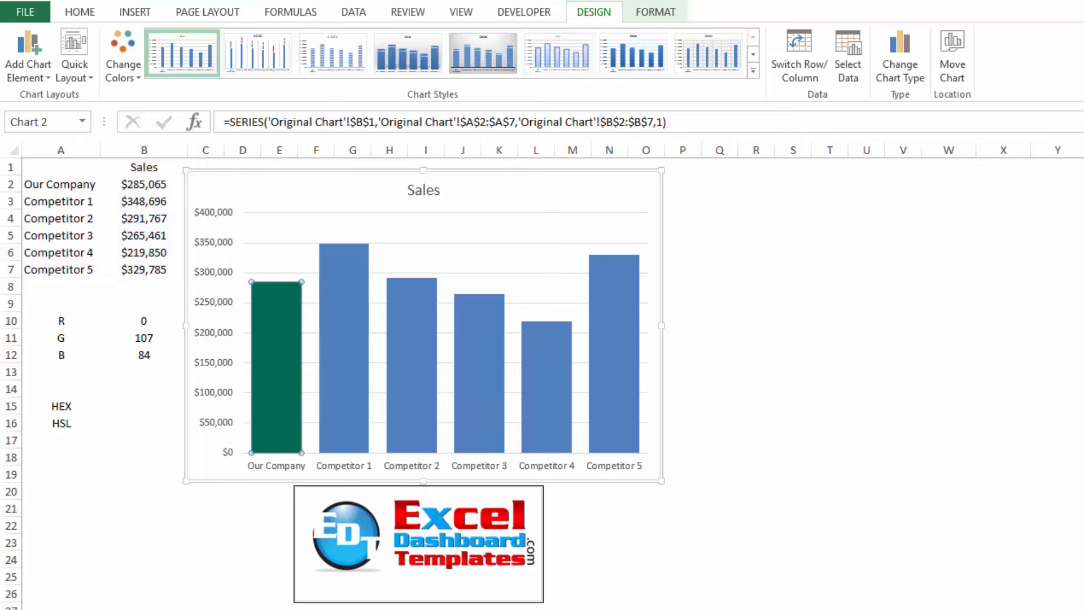
key("Escape")
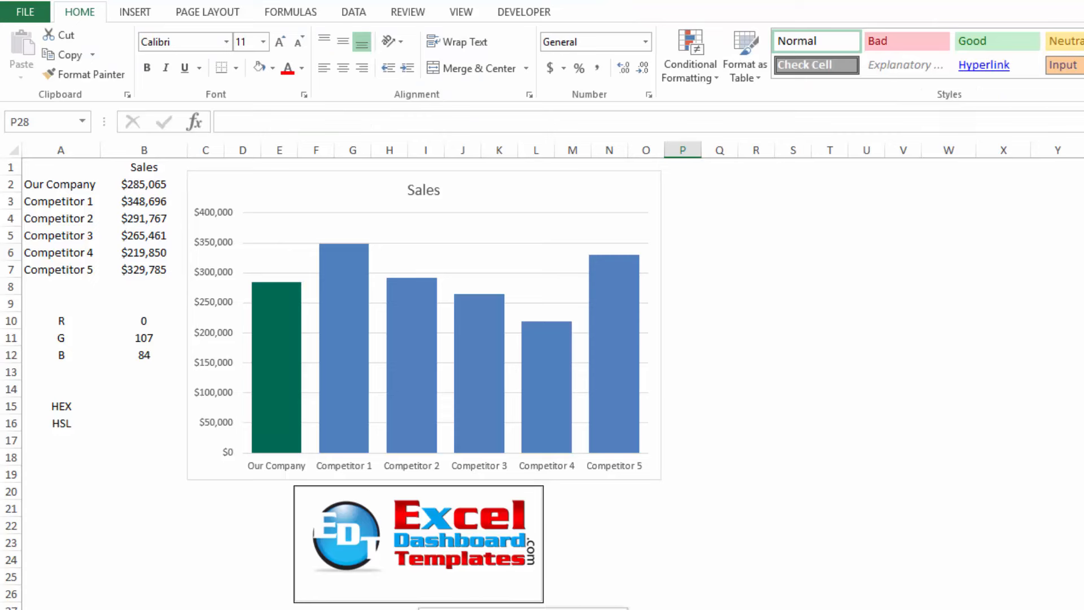
left_click(1083, 609)
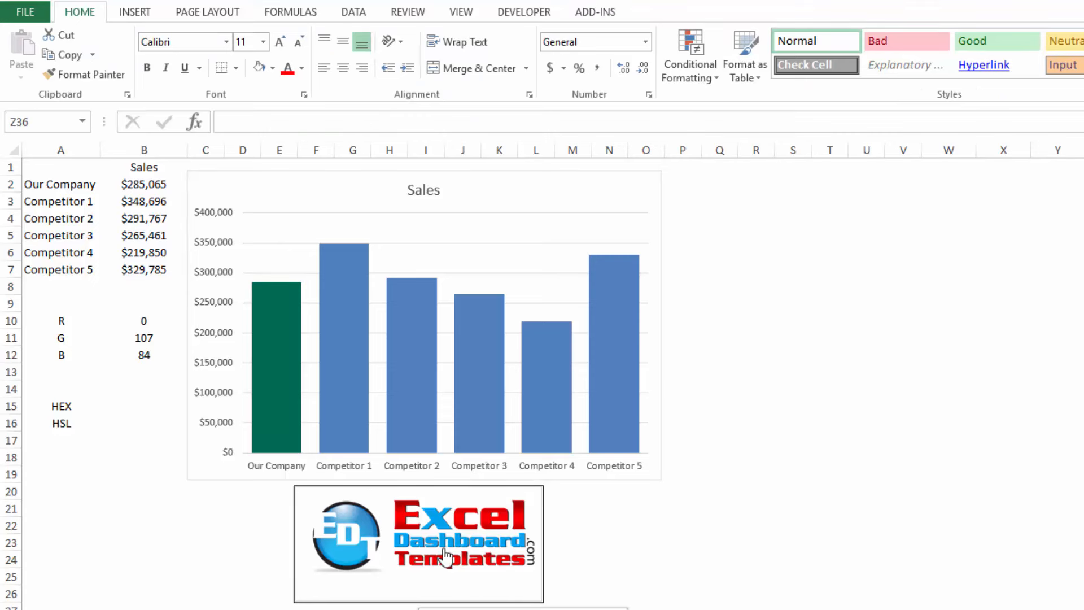